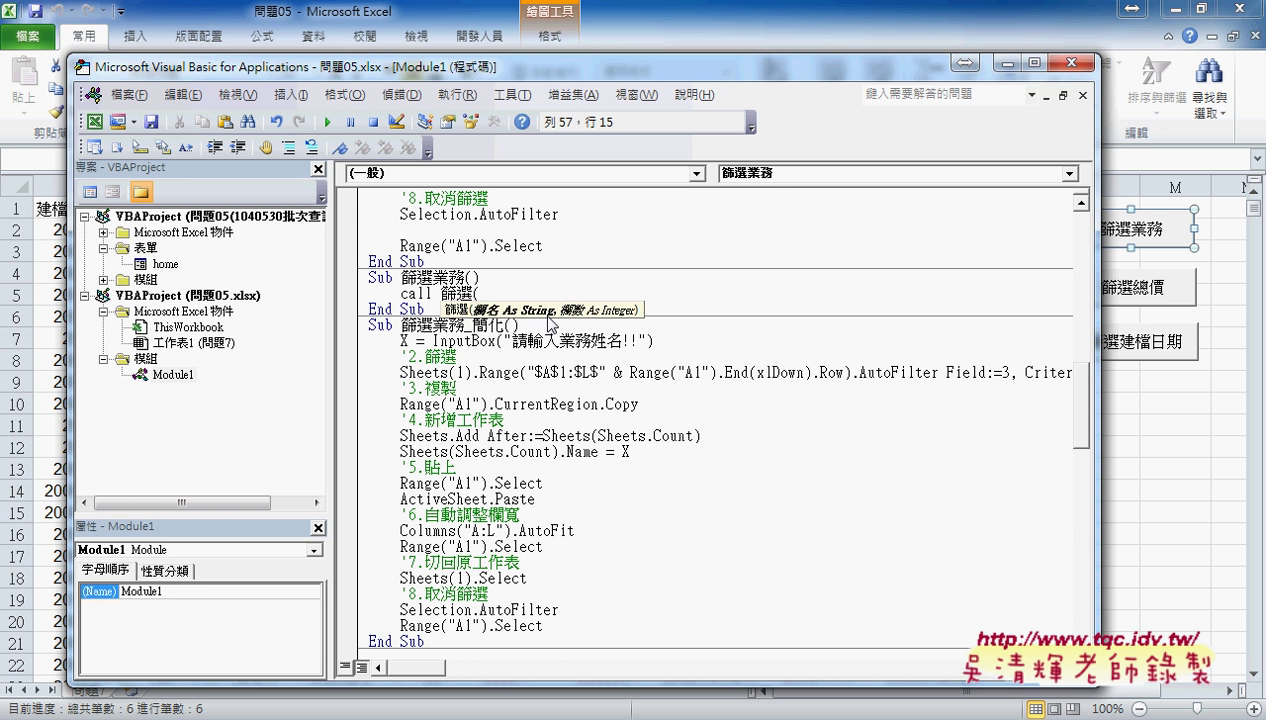
# Complete Call 篩選("業務姓名", 3) in Sub 篩選業務 and select the whole macro.
pyautogui.write('"')
pyautogui.write('業')
pyautogui.write('務')
pyautogui.write('ㄒㄧ')
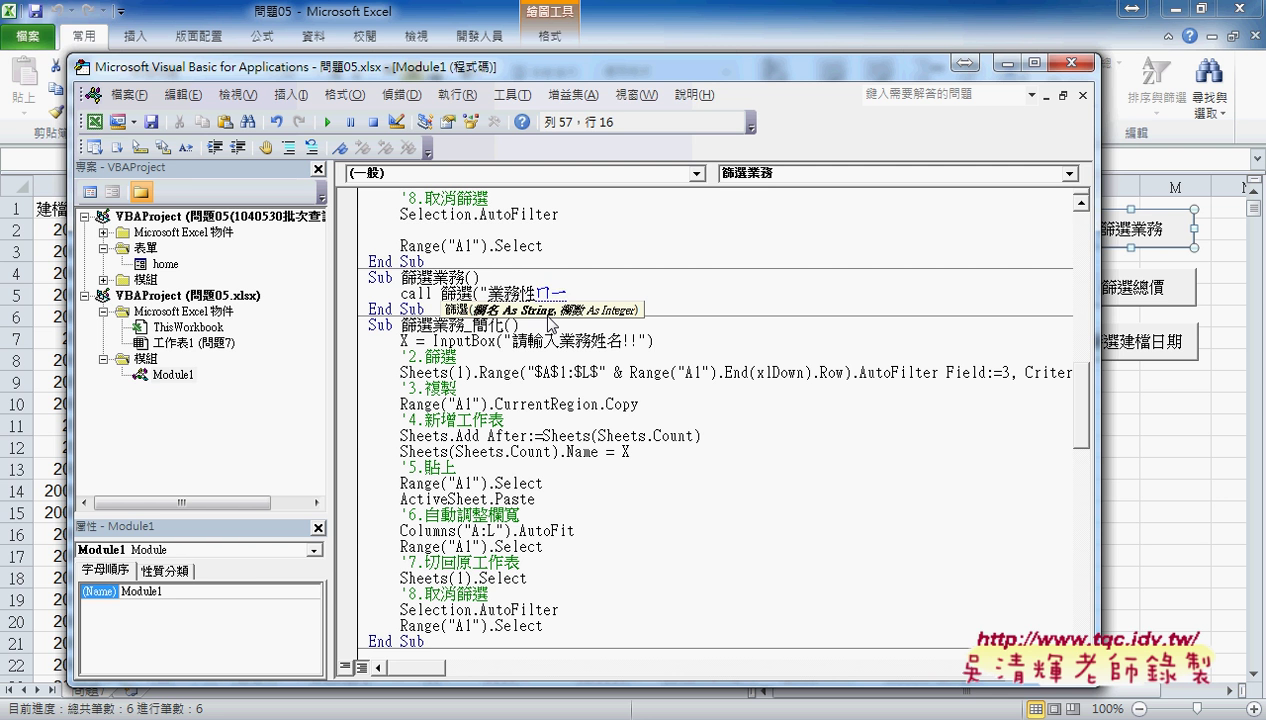
pyautogui.write('姓名"')
pyautogui.write(', 3')
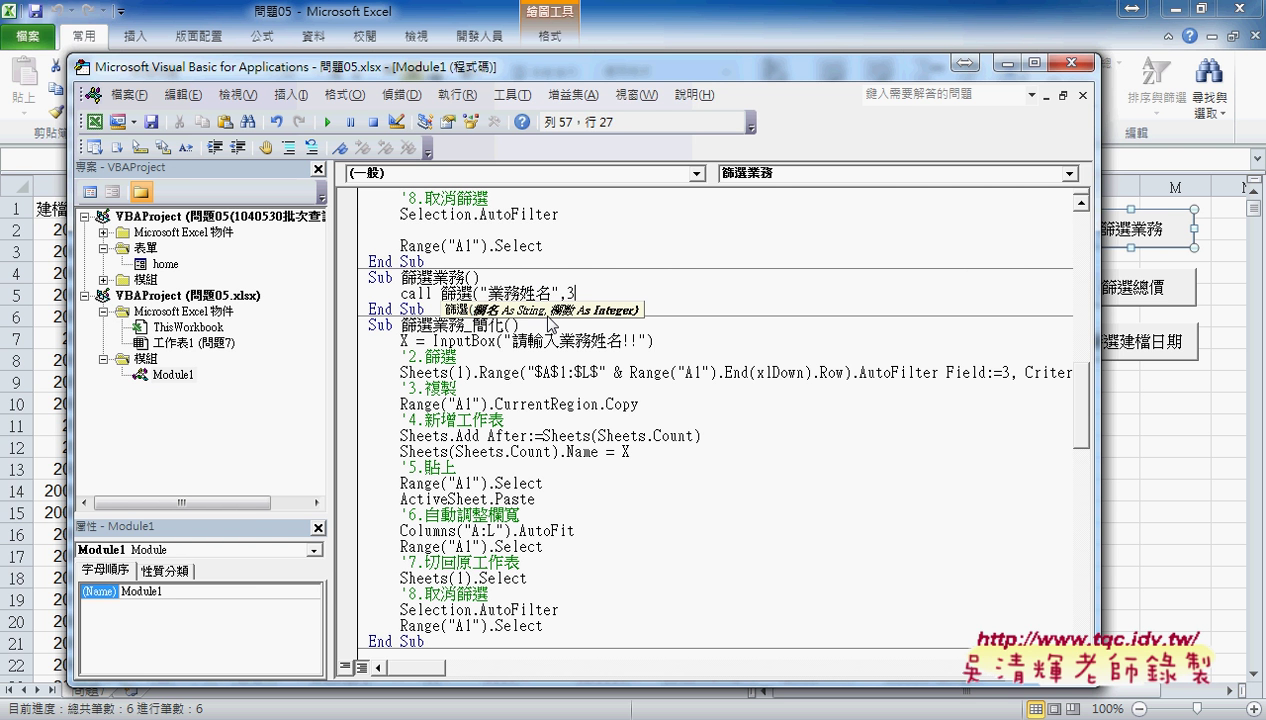
pyautogui.write(')')
pyautogui.press('Down')
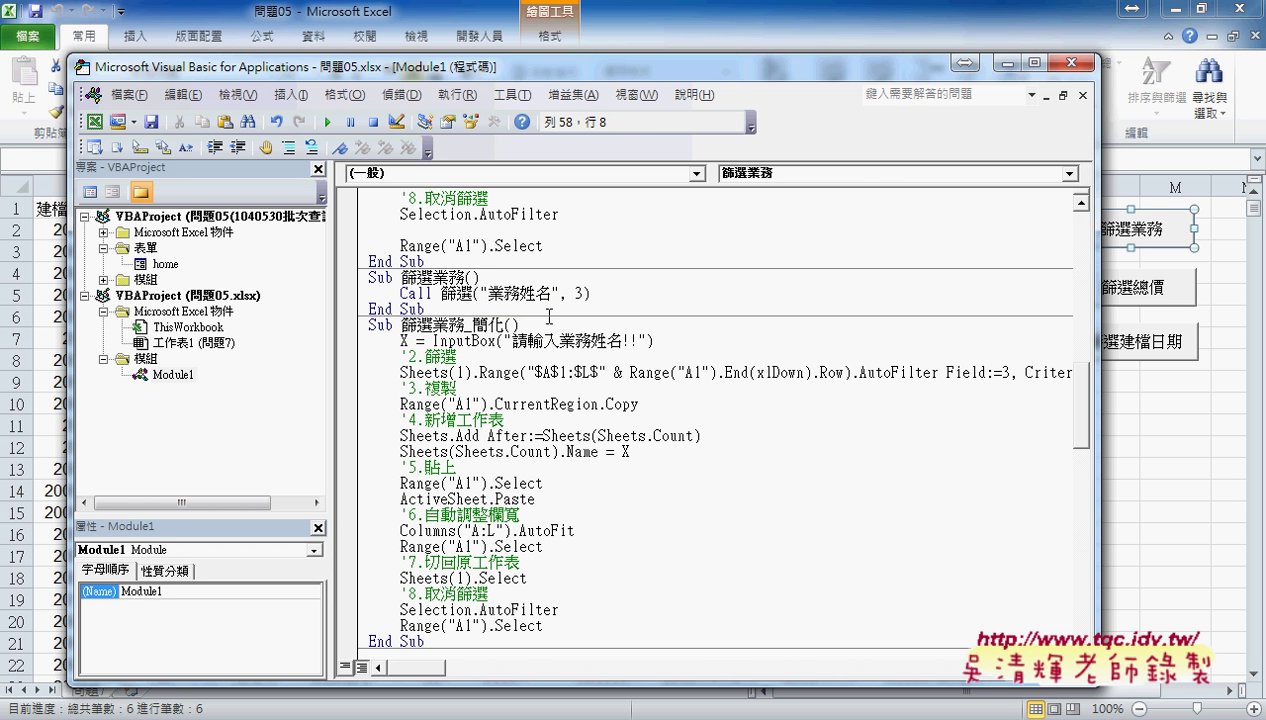
pyautogui.hotkey('shift', 'Up')
pyautogui.hotkey('shift', 'Up')
# Paste a duplicate of the 篩選業務 macro below the original.
pyautogui.hotkey('shift', 'Home')
pyautogui.hotkey('ctrl', 'c')
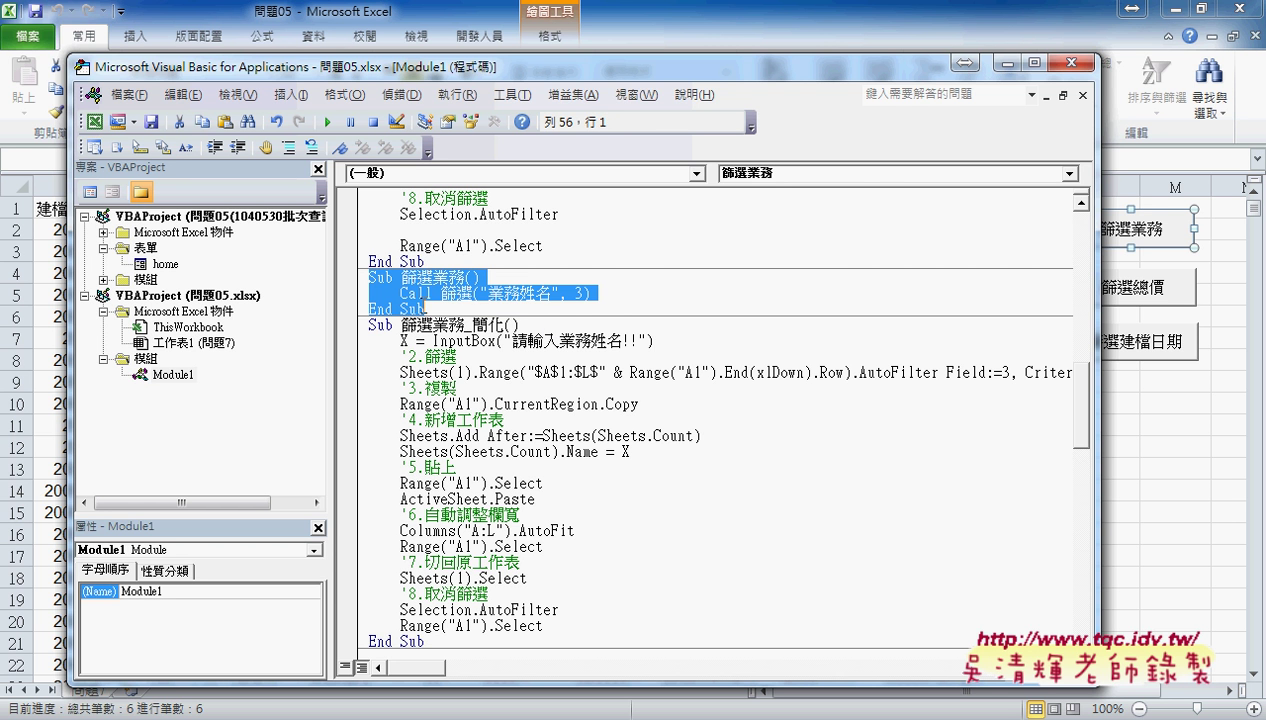
pyautogui.click(485, 313)
pyautogui.press('Return')
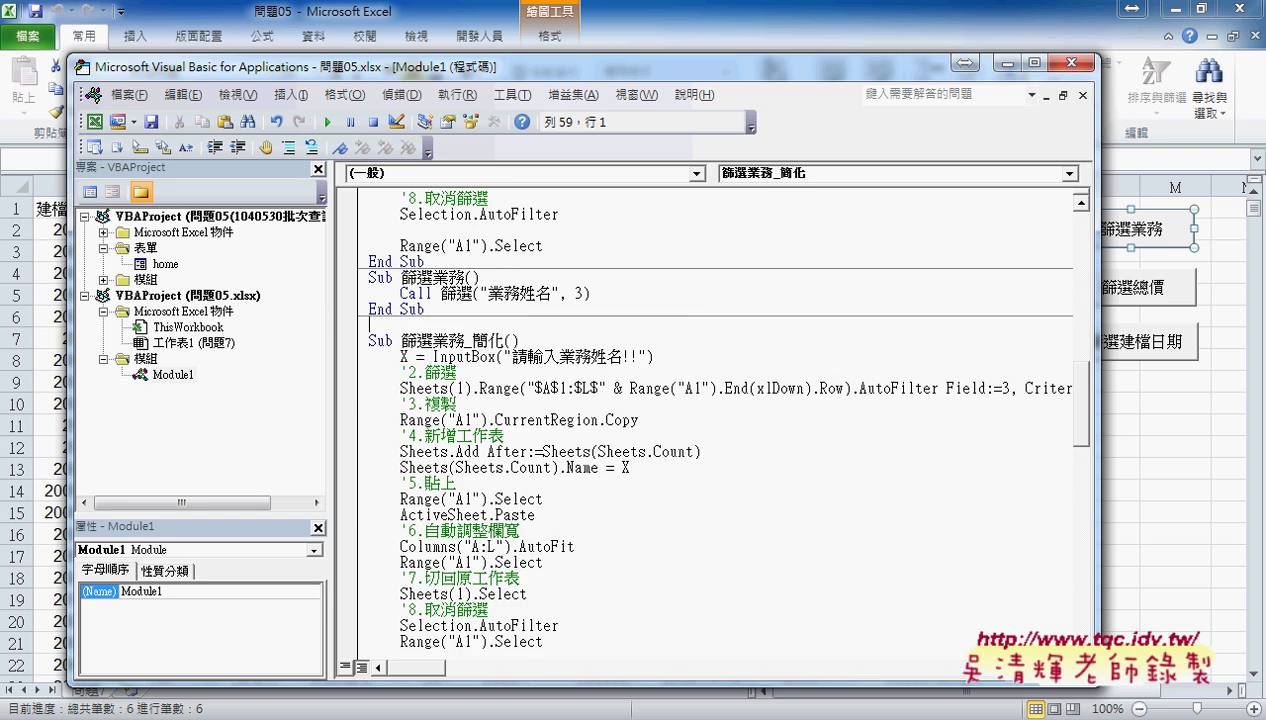
pyautogui.hotkey('ctrl', 'v')
pyautogui.moveTo(515, 80); pyautogui.dragTo(720, 94)
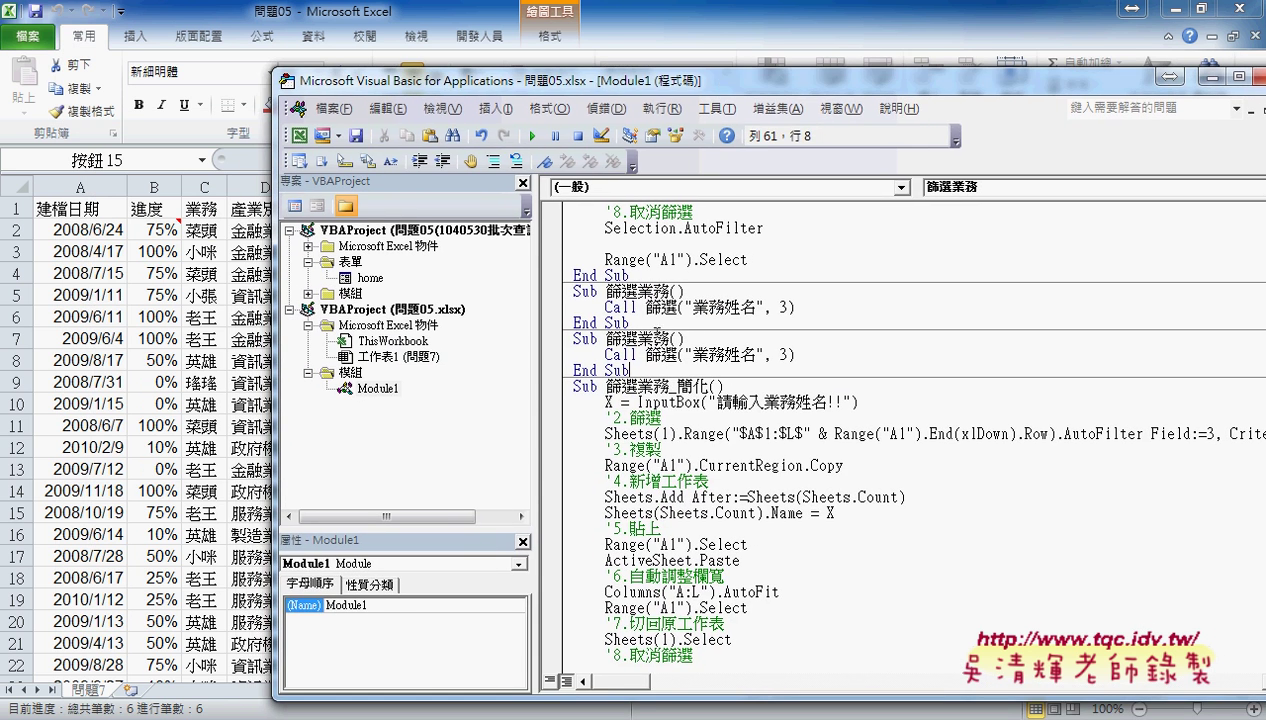
# Rename the duplicated macro to 篩選產業別.
pyautogui.moveTo(637, 339); pyautogui.dragTo(668, 339)
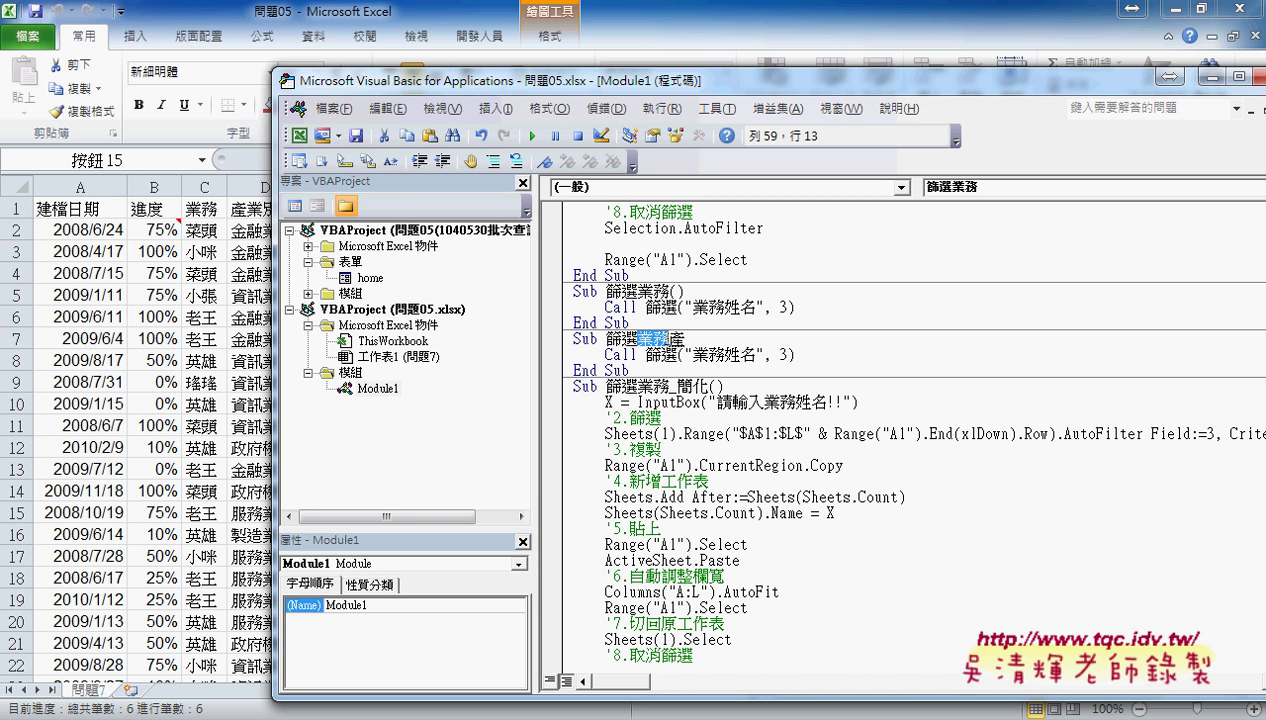
pyautogui.write('產業別')
pyautogui.press('Return')
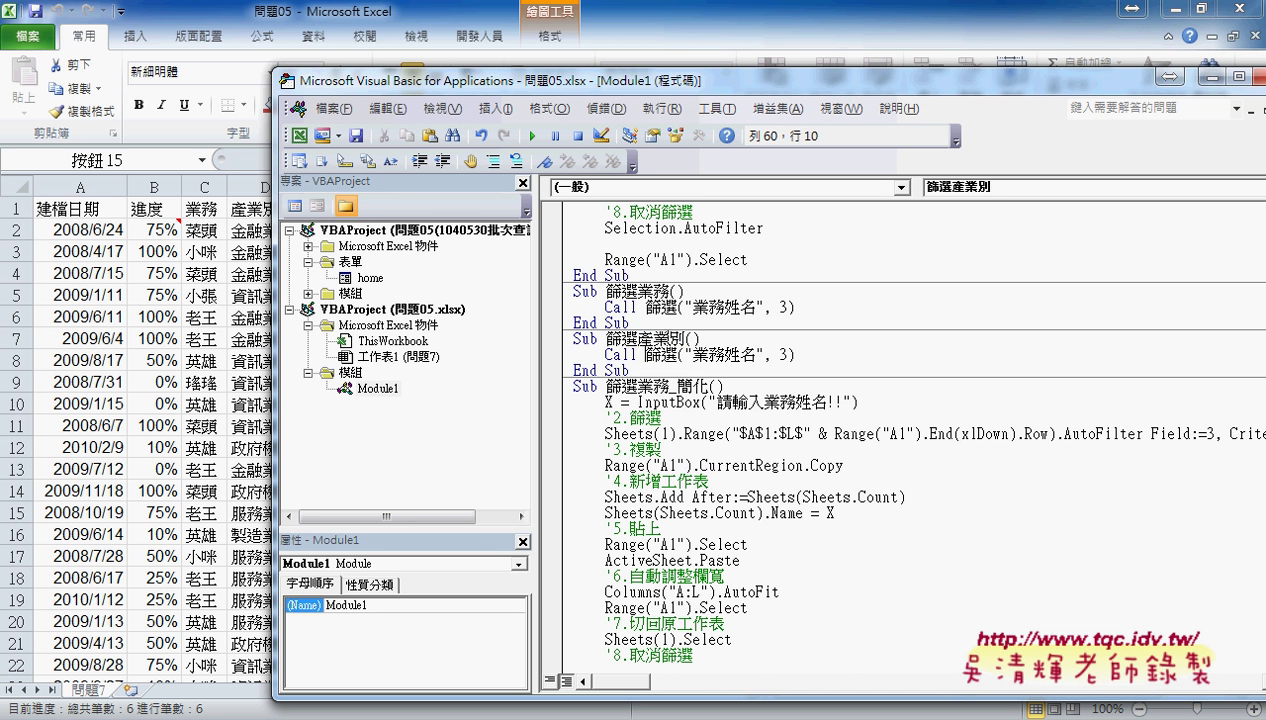
# Change the copy's call to 篩選("產業別名稱", 4).
pyautogui.moveTo(692, 355); pyautogui.dragTo(740, 355)
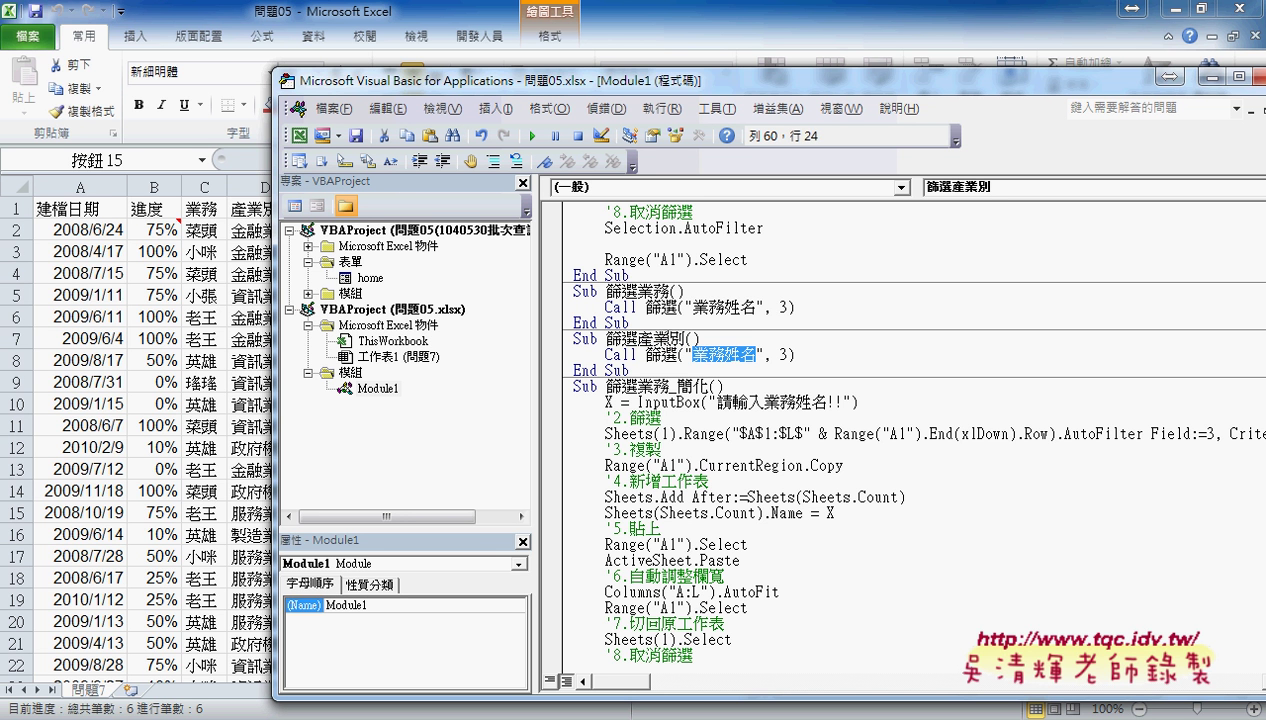
pyautogui.write('產業別名')
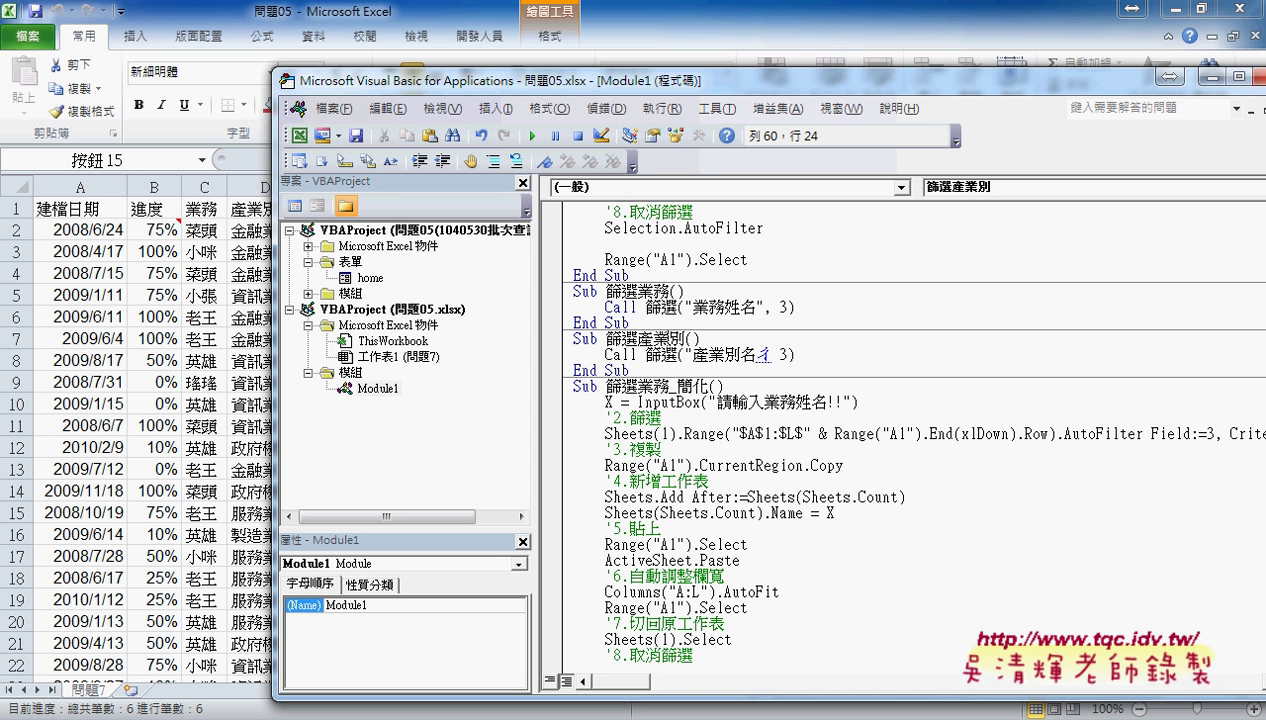
pyautogui.write('稱",')
pyautogui.click(782, 355)
pyautogui.press('Delete')
pyautogui.write('4')
pyautogui.moveTo(413, 85); pyautogui.dragTo(526, 86)
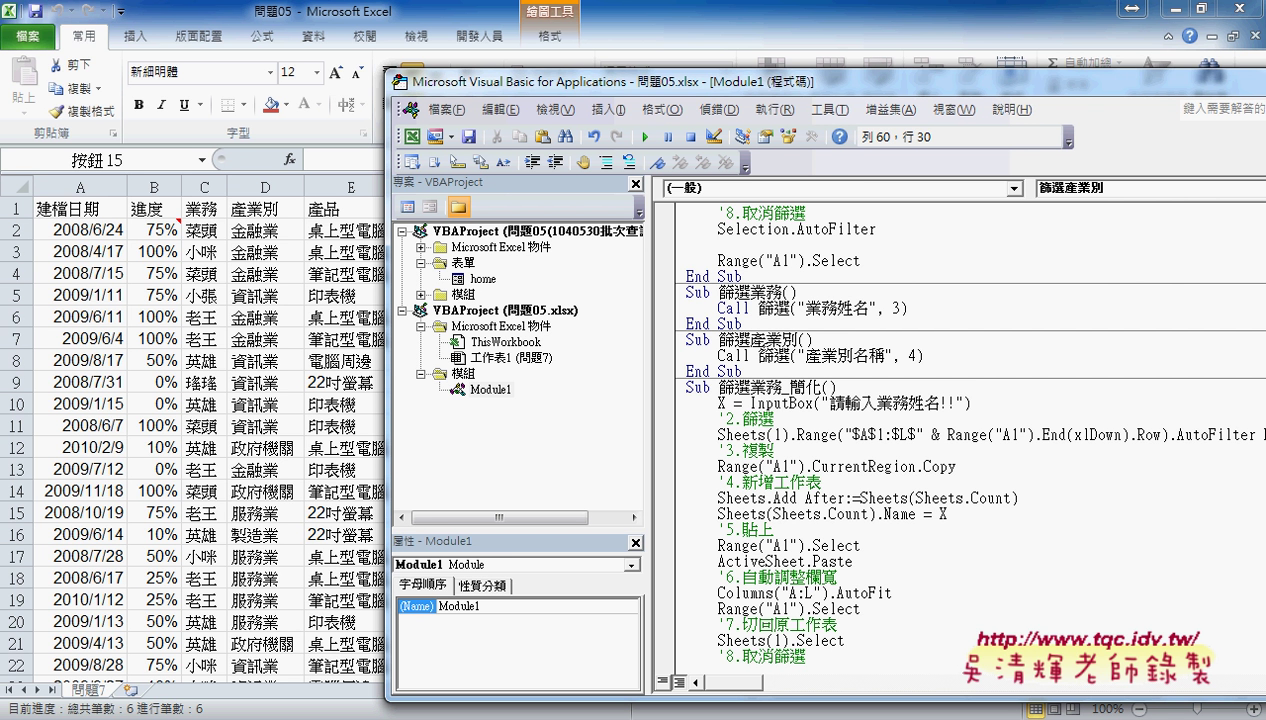
# Set a breakpoint on the Call 篩選 line in 篩選產業別 and run to it.
pyautogui.click(796, 355)
pyautogui.click(660, 356)
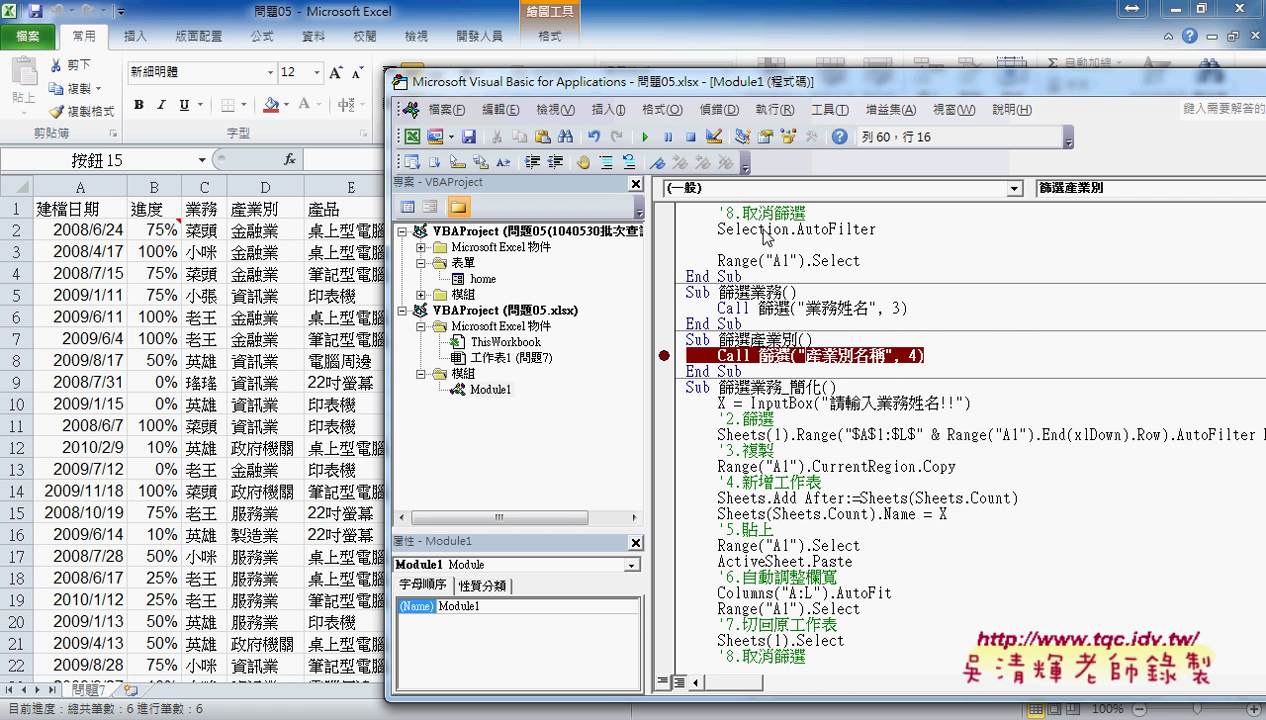
pyautogui.click(643, 137)
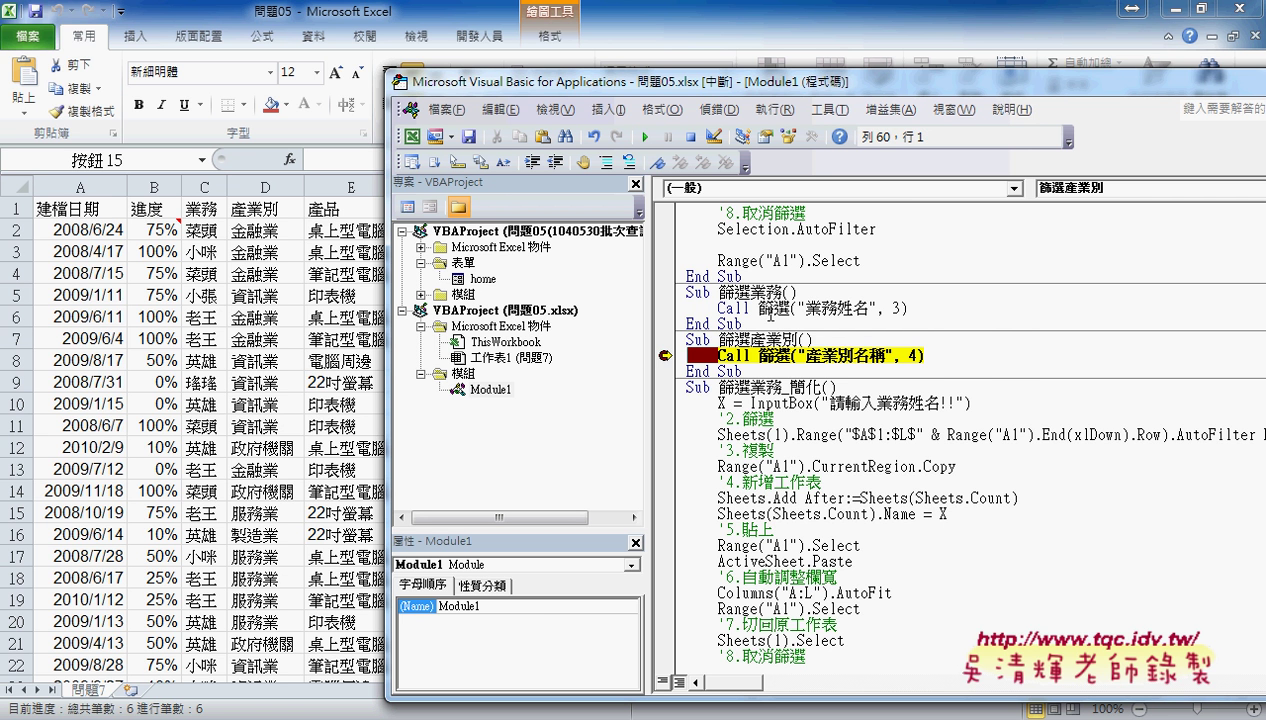
# Step into 篩選, checking 欄名 and 欄數 = 4, until the industry prompt appears.
pyautogui.press('F8')
pyautogui.press('F8')
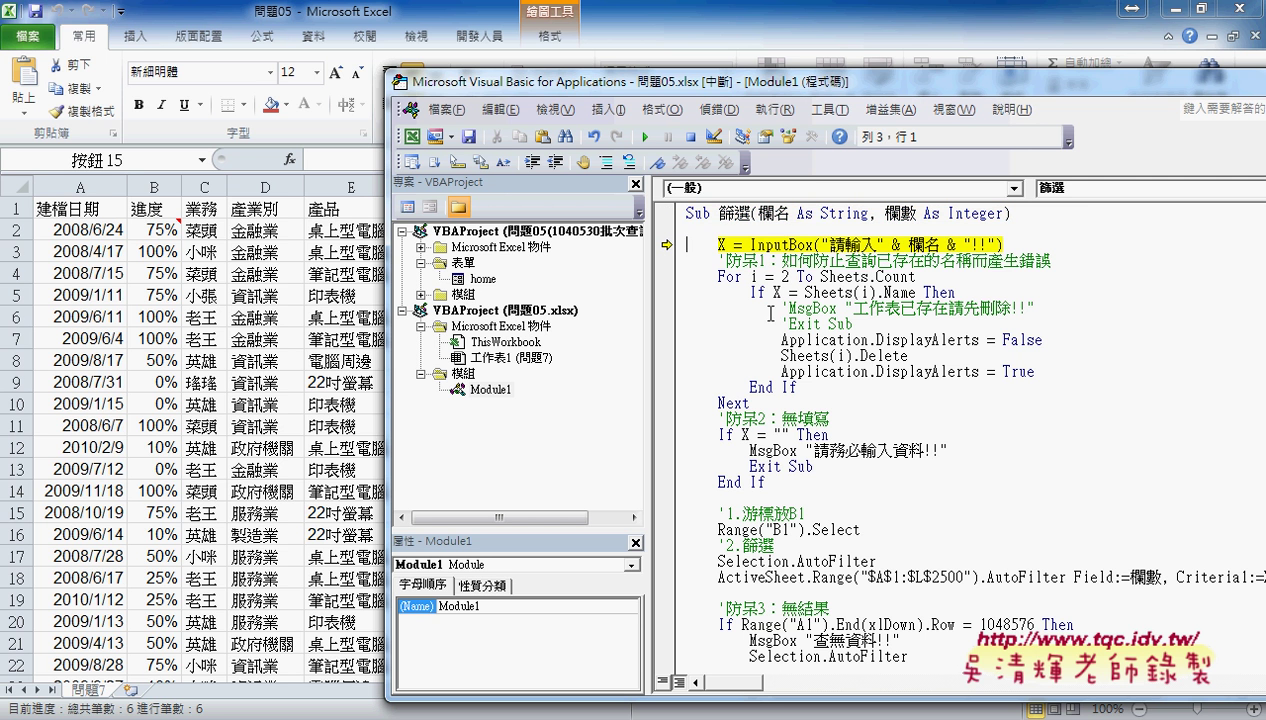
pyautogui.moveTo(771, 216)
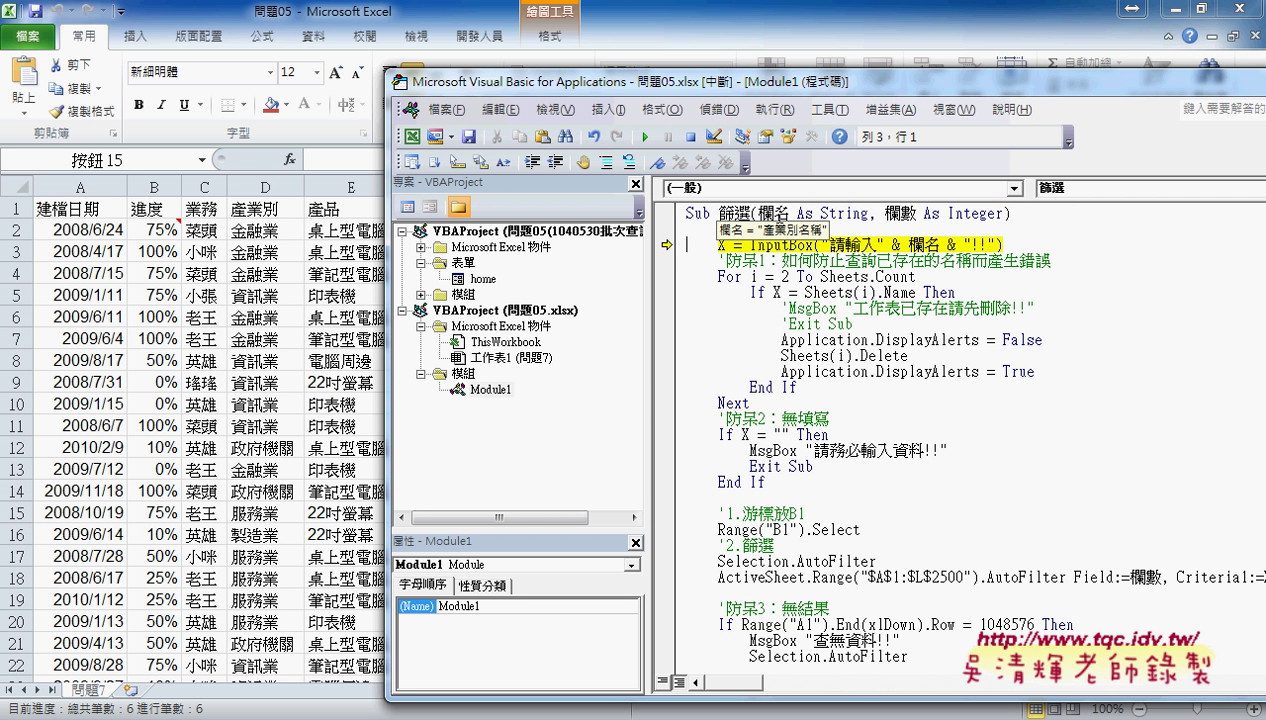
pyautogui.moveTo(888, 214)
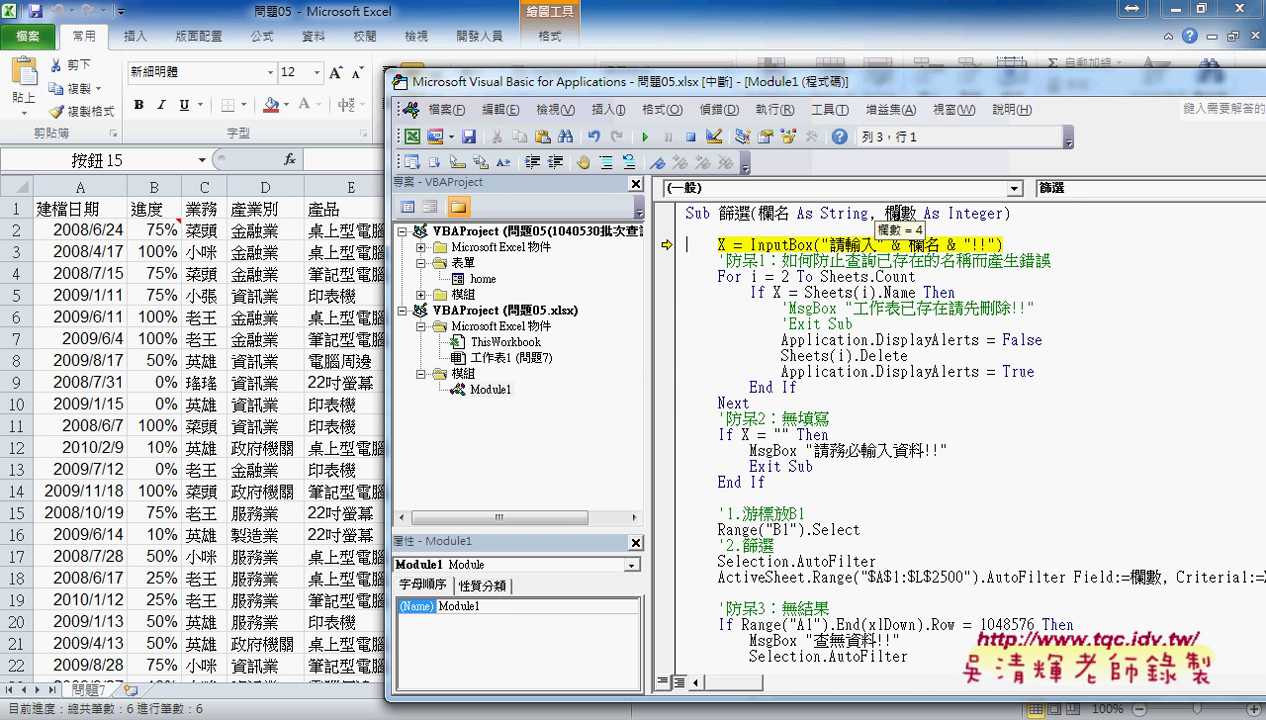
pyautogui.press('F8')
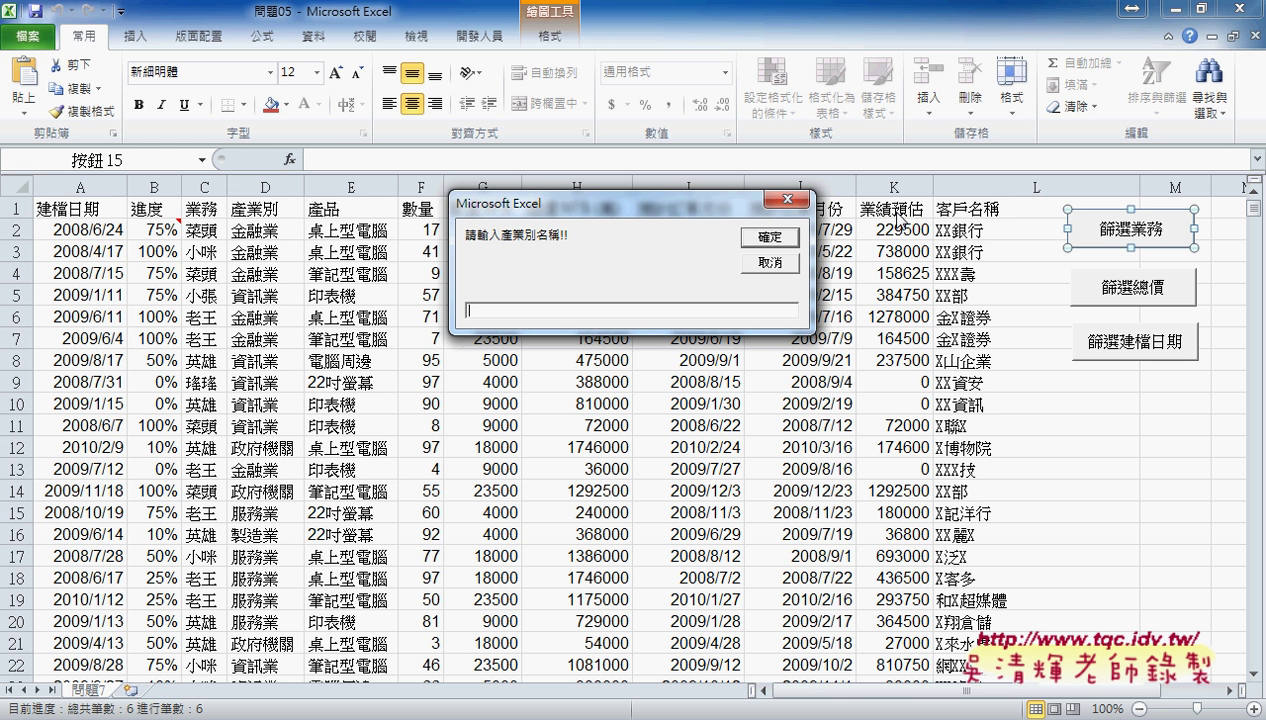
# Enter 金融業 as the industry name, confirm it, and let the macro finish.
pyautogui.write('金ㄖㄨㄥ')
pyautogui.write('融業')
pyautogui.press('Return')
pyautogui.click(775, 244)
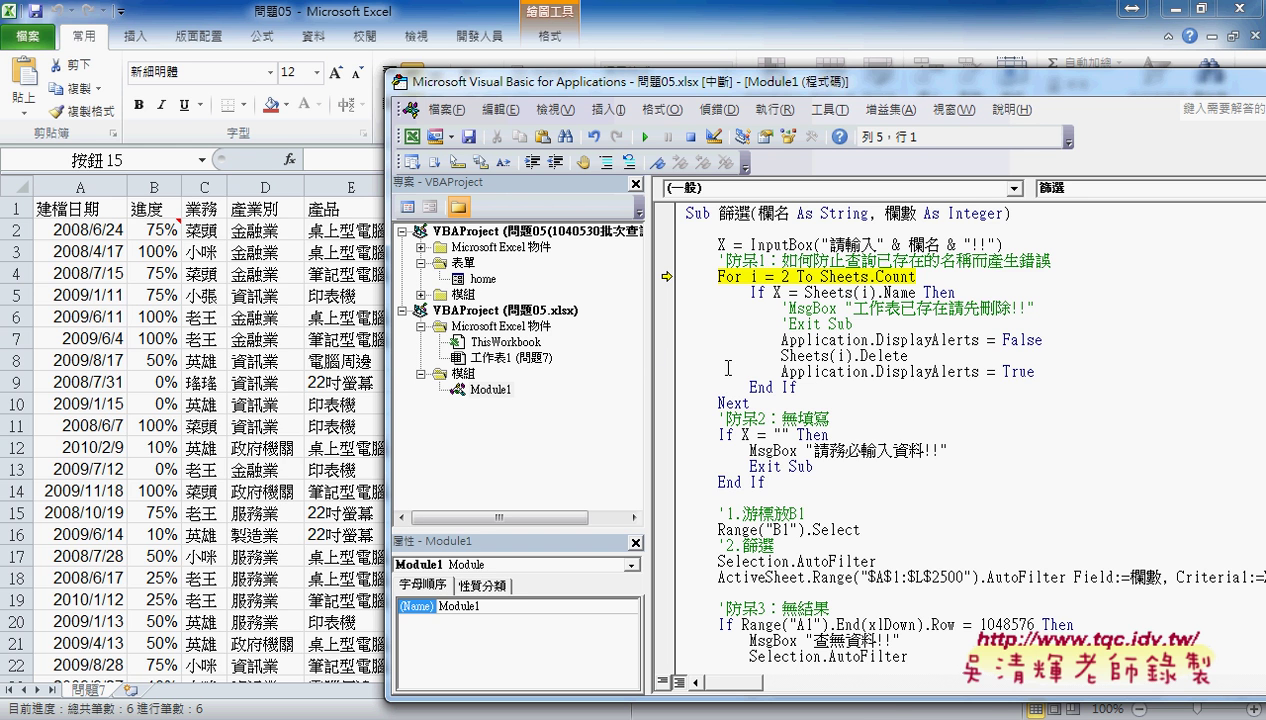
pyautogui.press('F5')
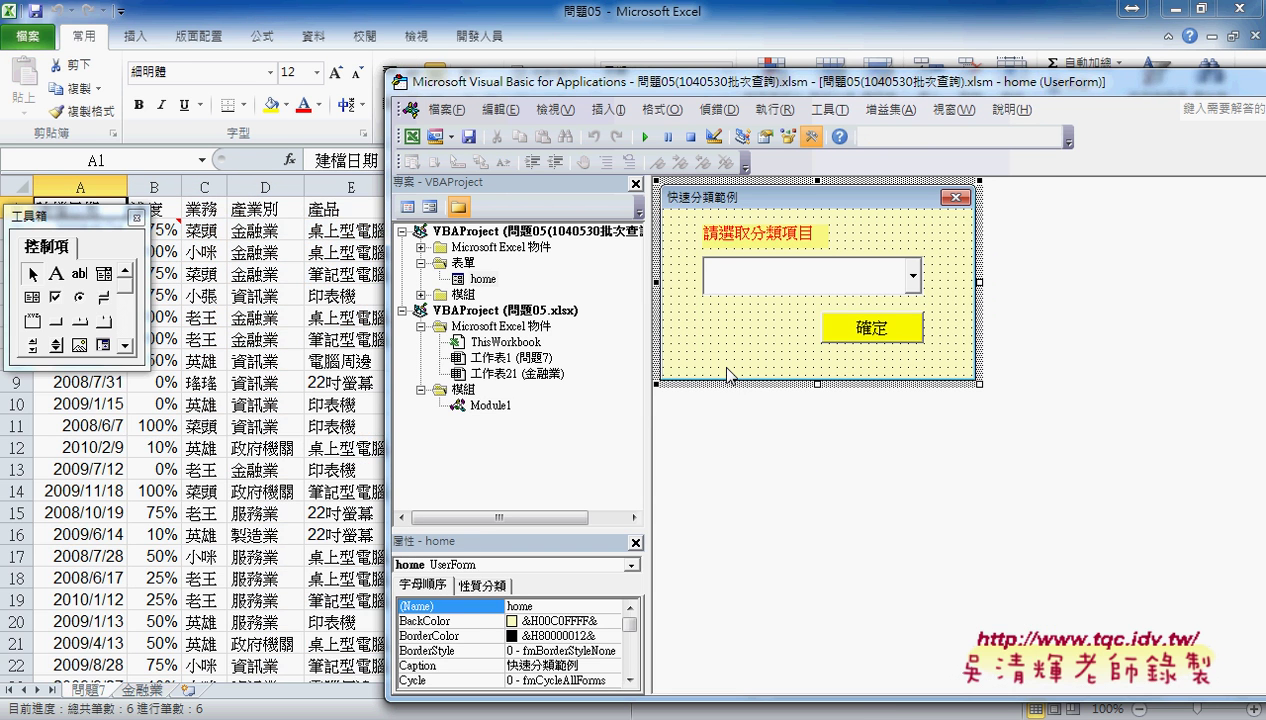
# Check the new 金融業 sheet, then return to the 問題7 data sheet.
pyautogui.click(628, 22)
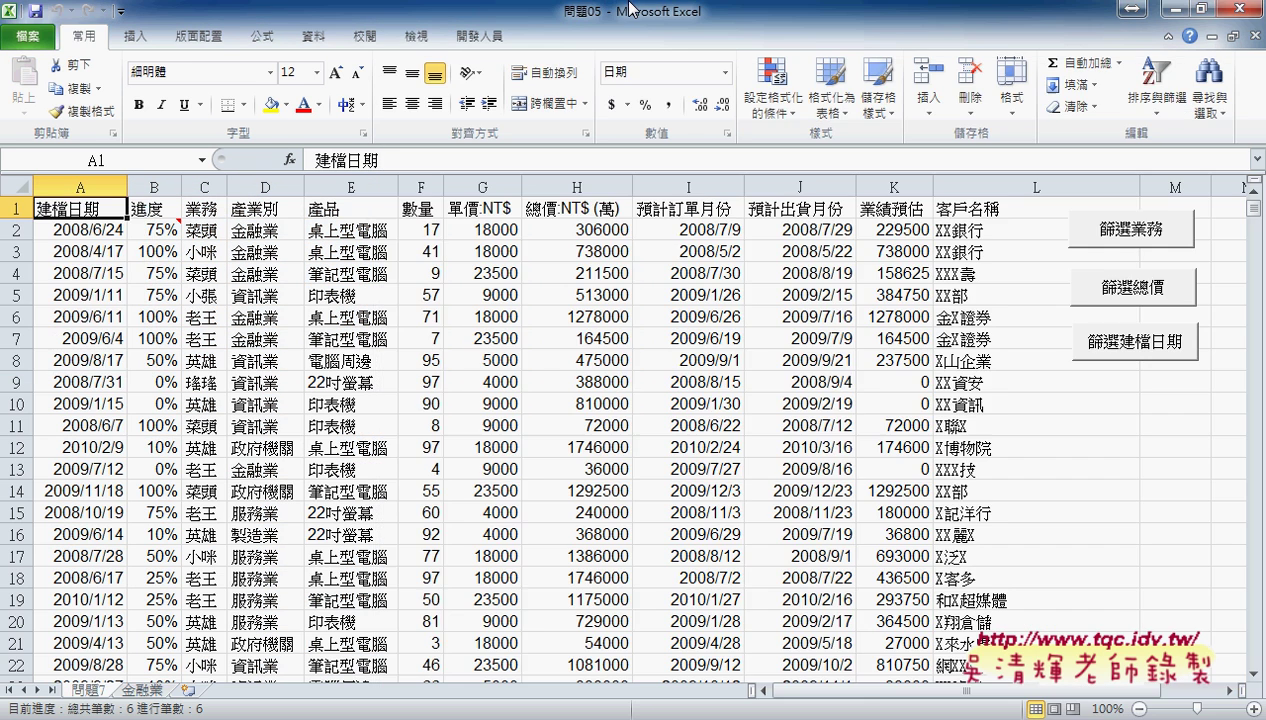
pyautogui.click(141, 692)
pyautogui.click(100, 690)
# Open Module1 of the 問題05(1040530批次查詢) workbook in the VBA editor.
pyautogui.click(390, 719)
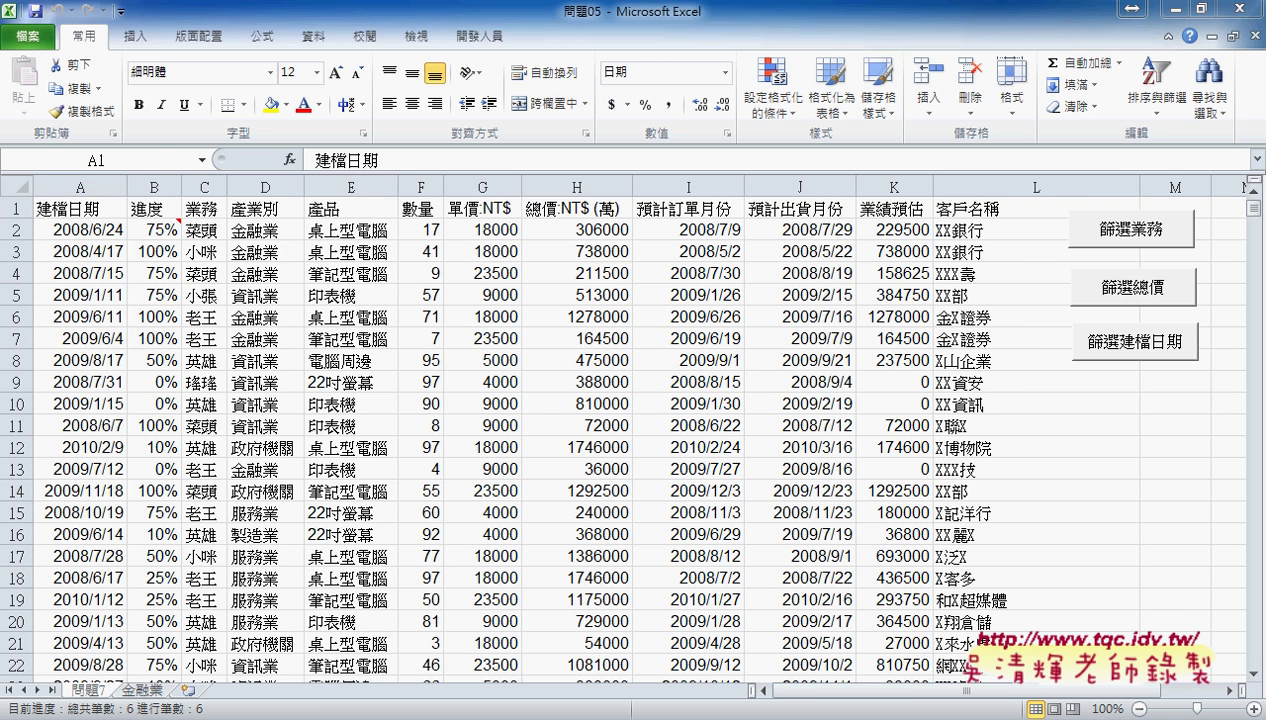
pyautogui.moveTo(355, 656)
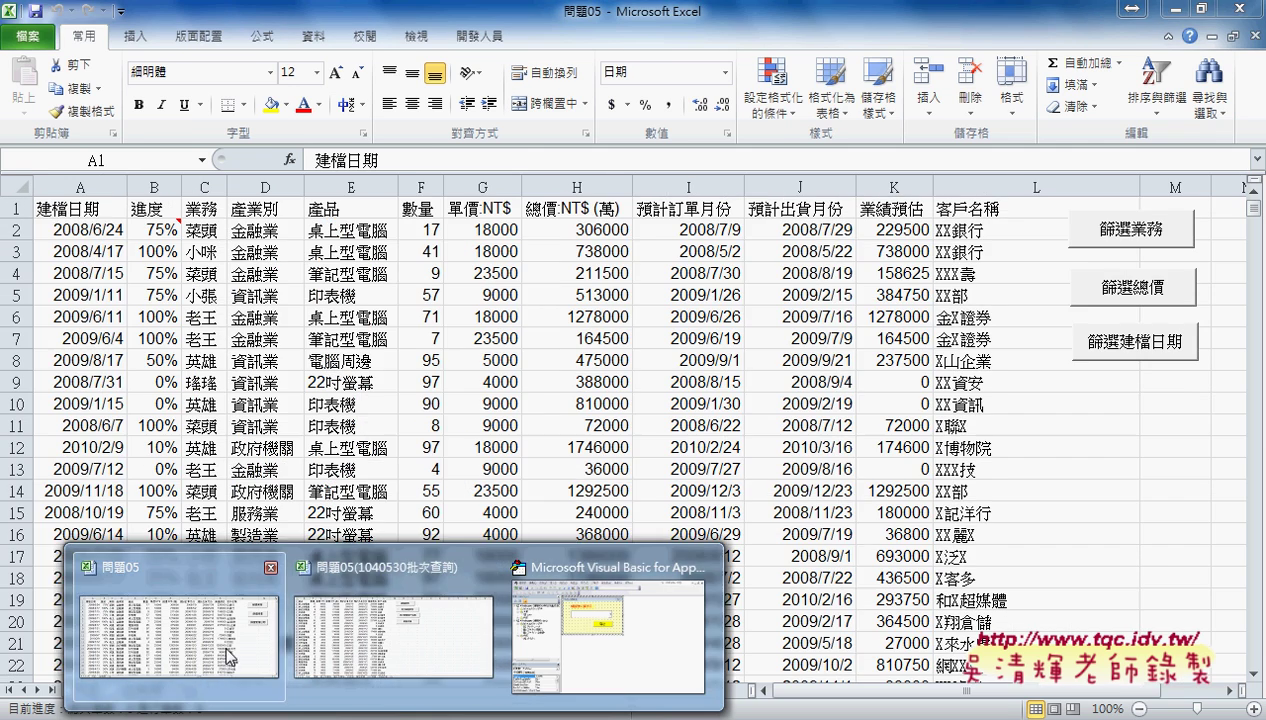
pyautogui.click(355, 656)
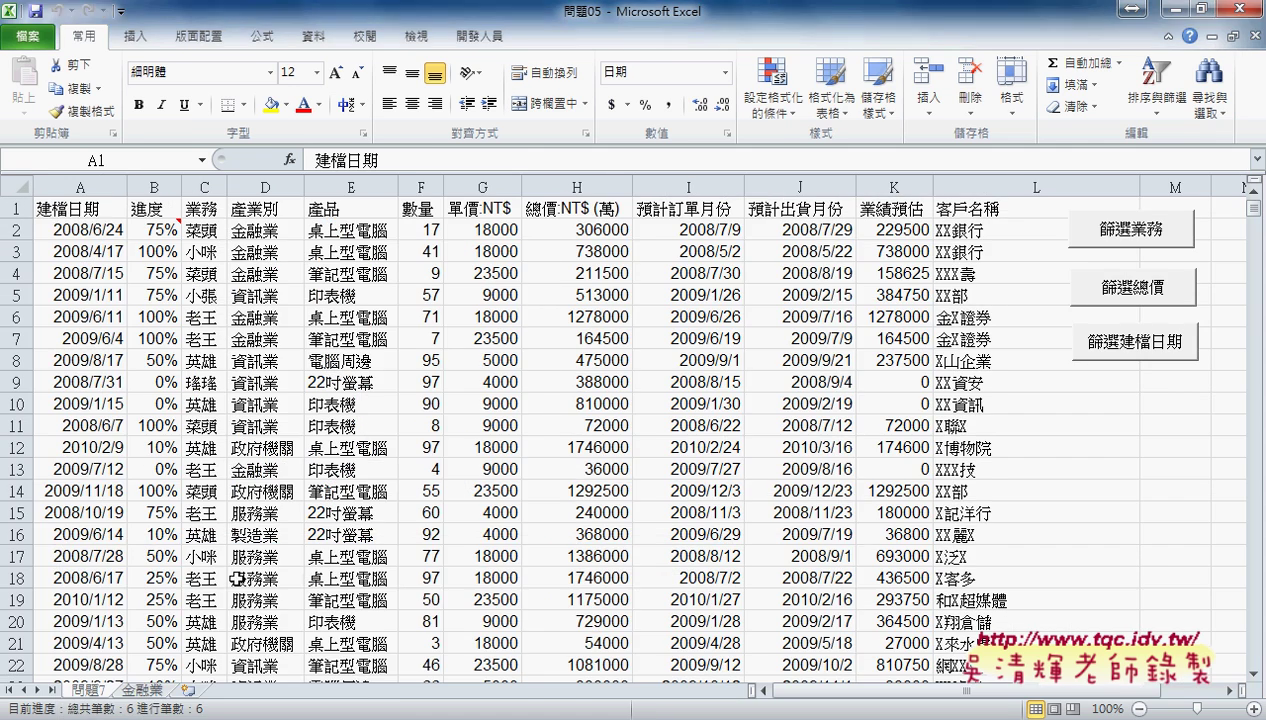
pyautogui.click(492, 38)
pyautogui.click(37, 85)
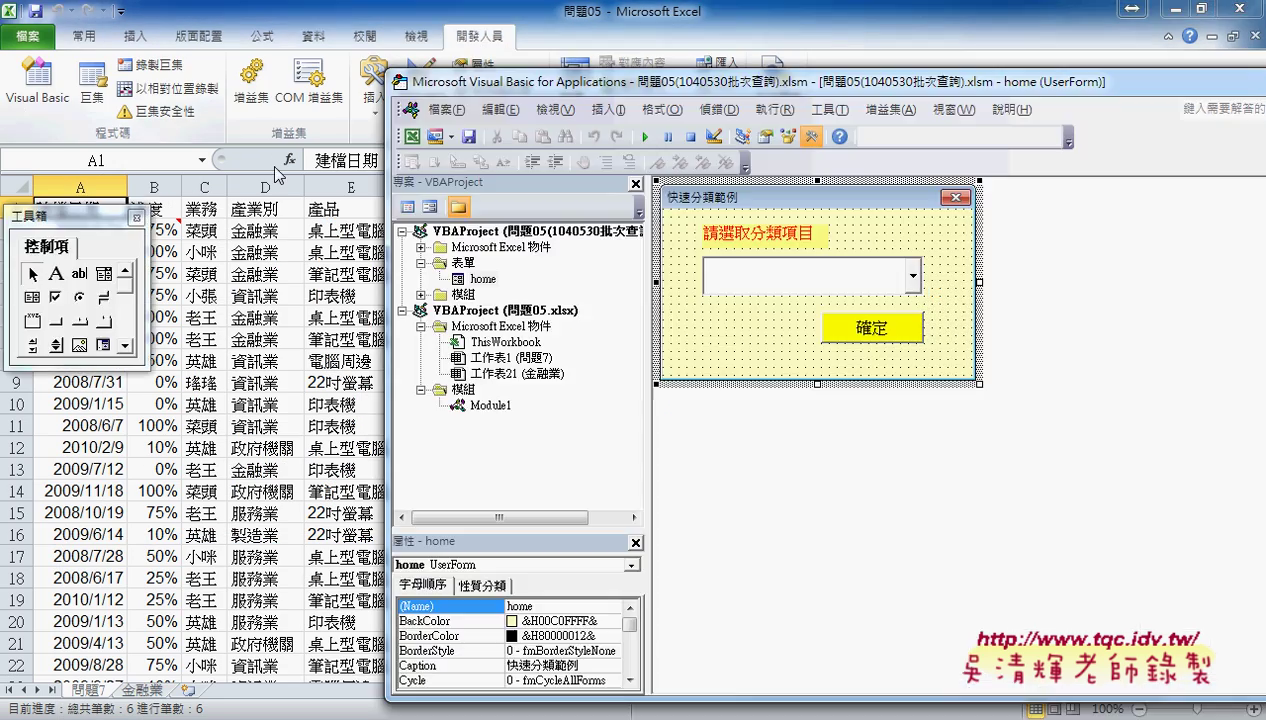
pyautogui.doubleClick(490, 405)
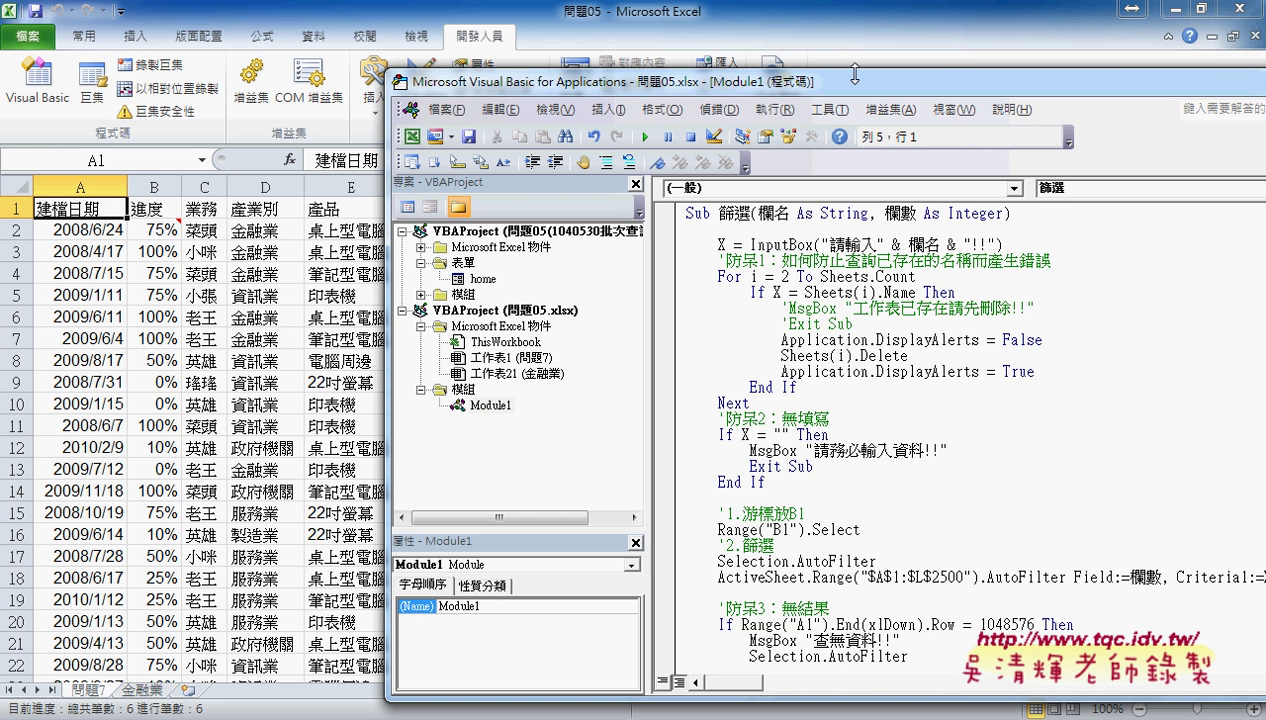
pyautogui.moveTo(845, 82); pyautogui.dragTo(613, 34)
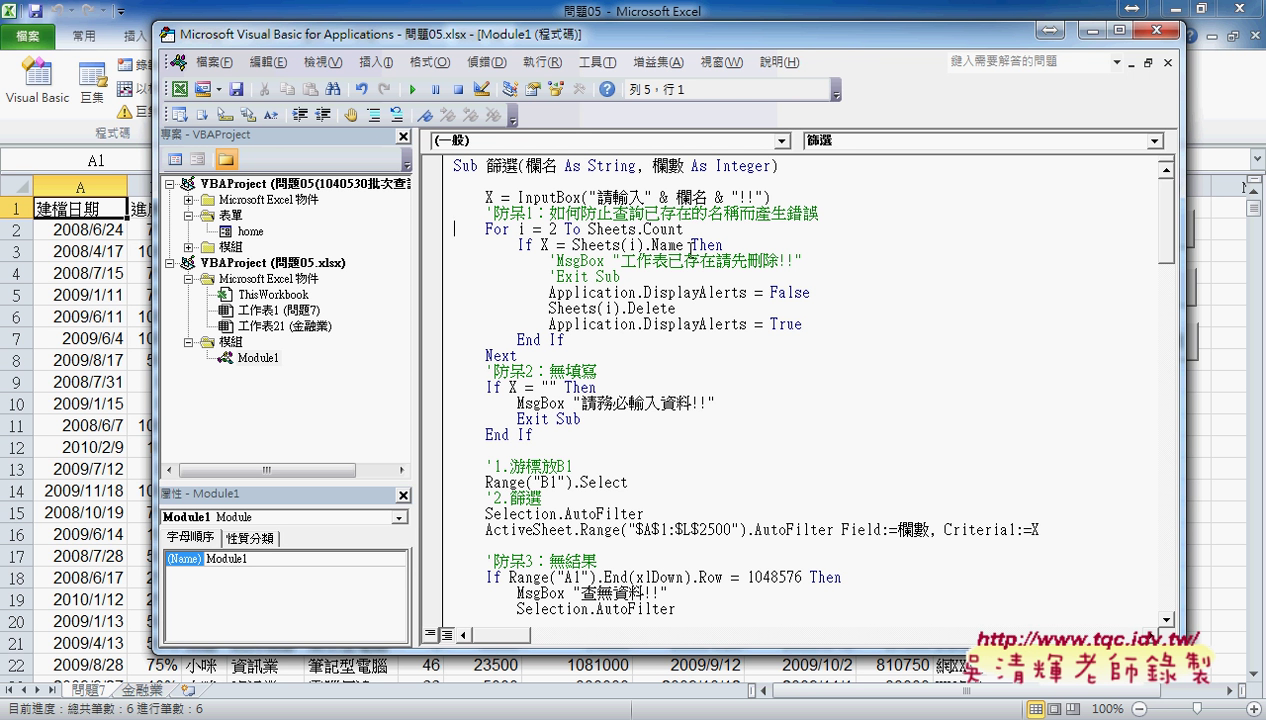
pyautogui.moveTo(486, 213); pyautogui.dragTo(596, 354)
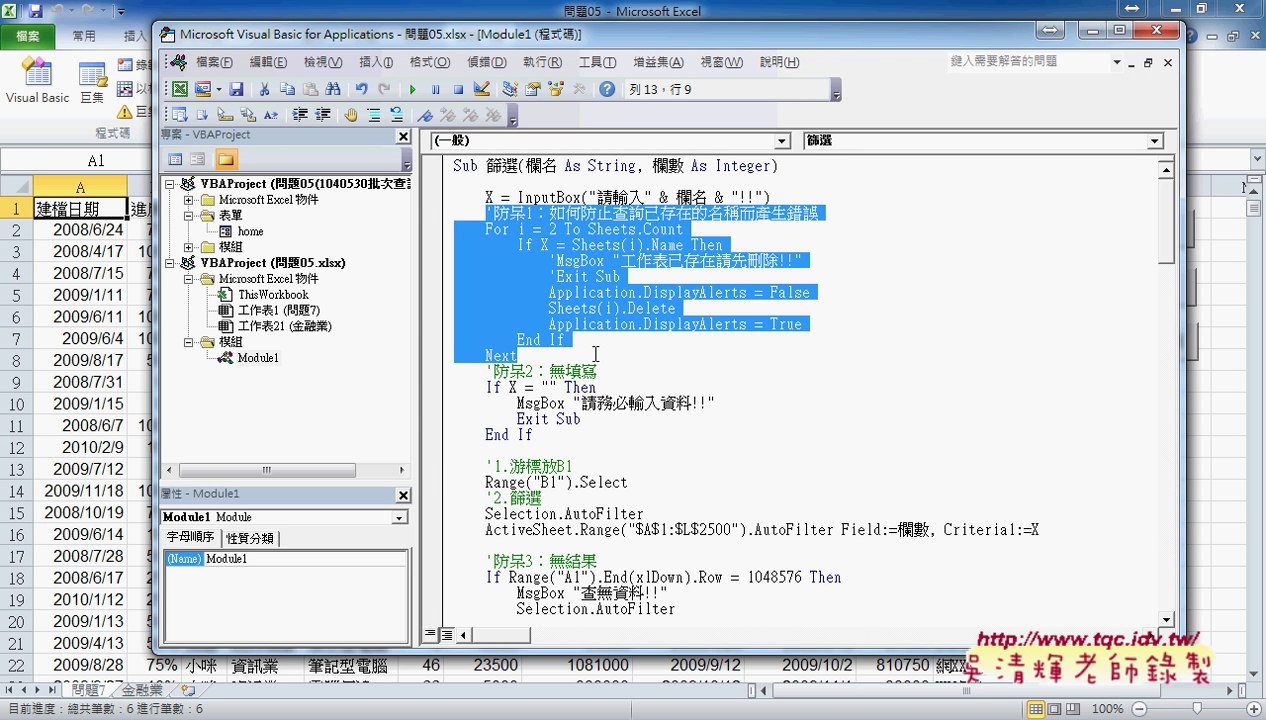
pyautogui.moveTo(525, 165); pyautogui.dragTo(770, 165)
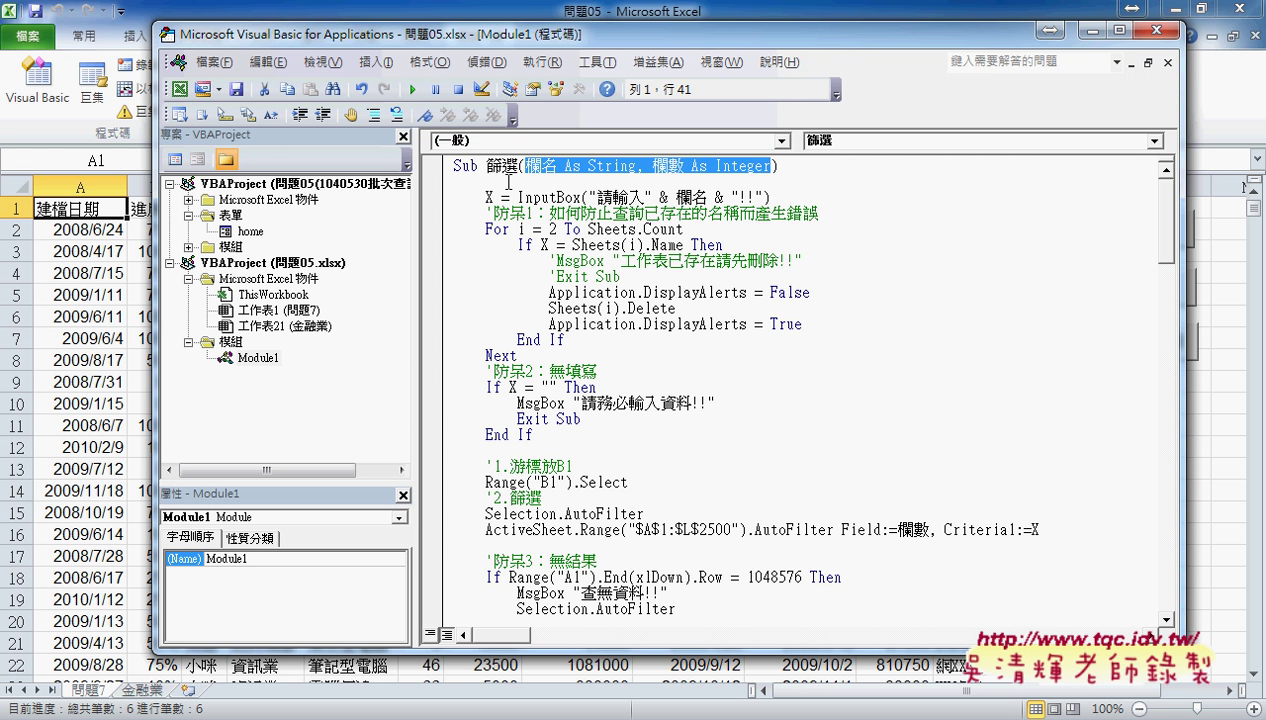
pyautogui.click(474, 166)
pyautogui.doubleClick(473, 166)
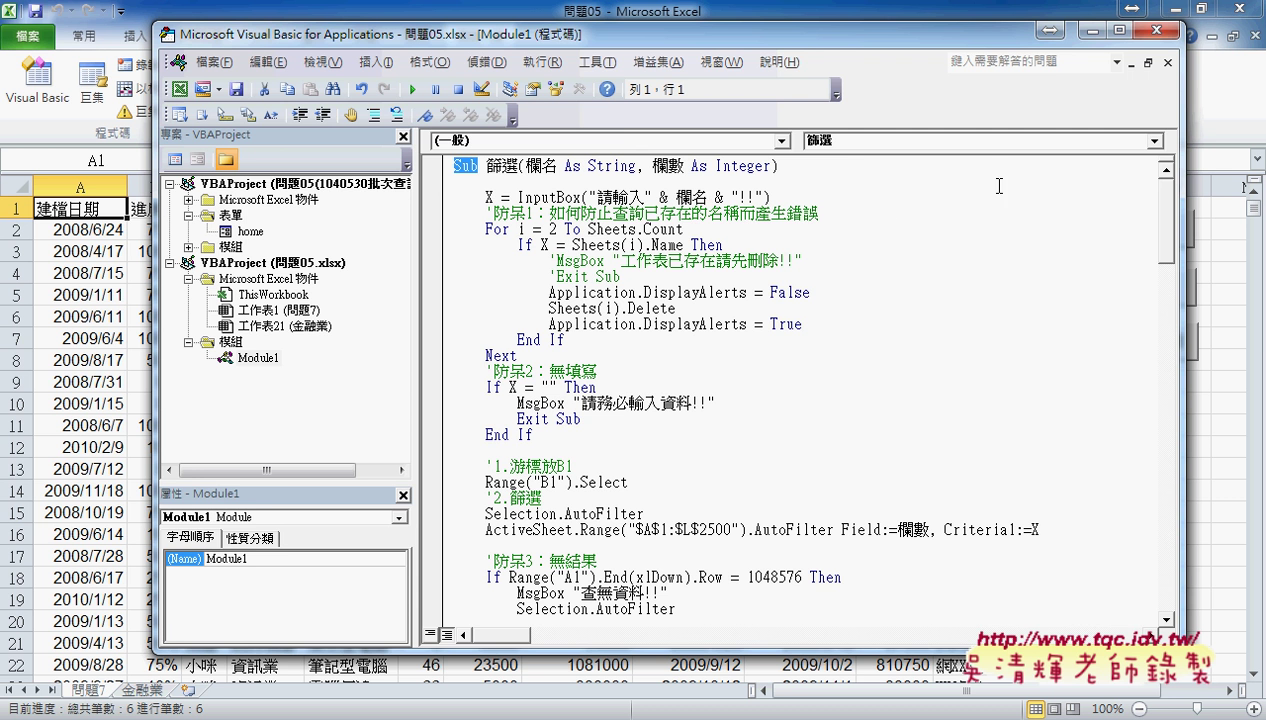
# Close the VBA editor and switch to the 問題05(1040530批次查詢) workbook.
pyautogui.click(1157, 34)
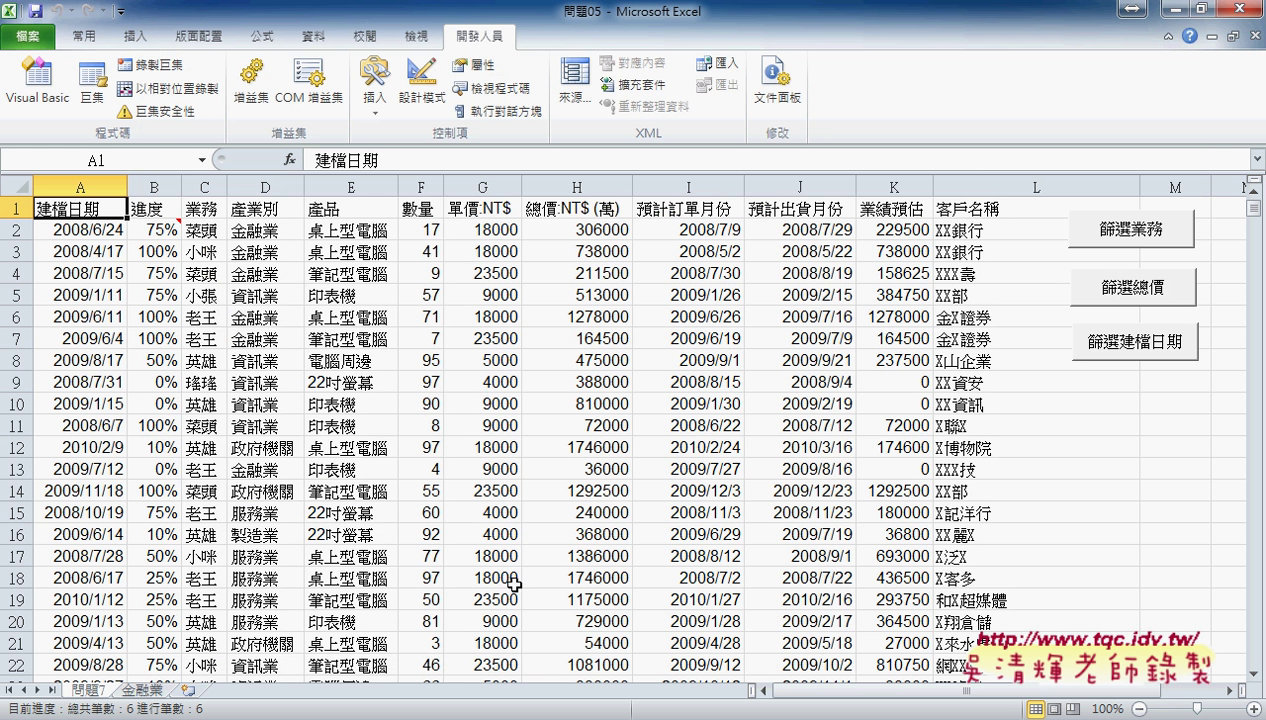
pyautogui.moveTo(400, 719)
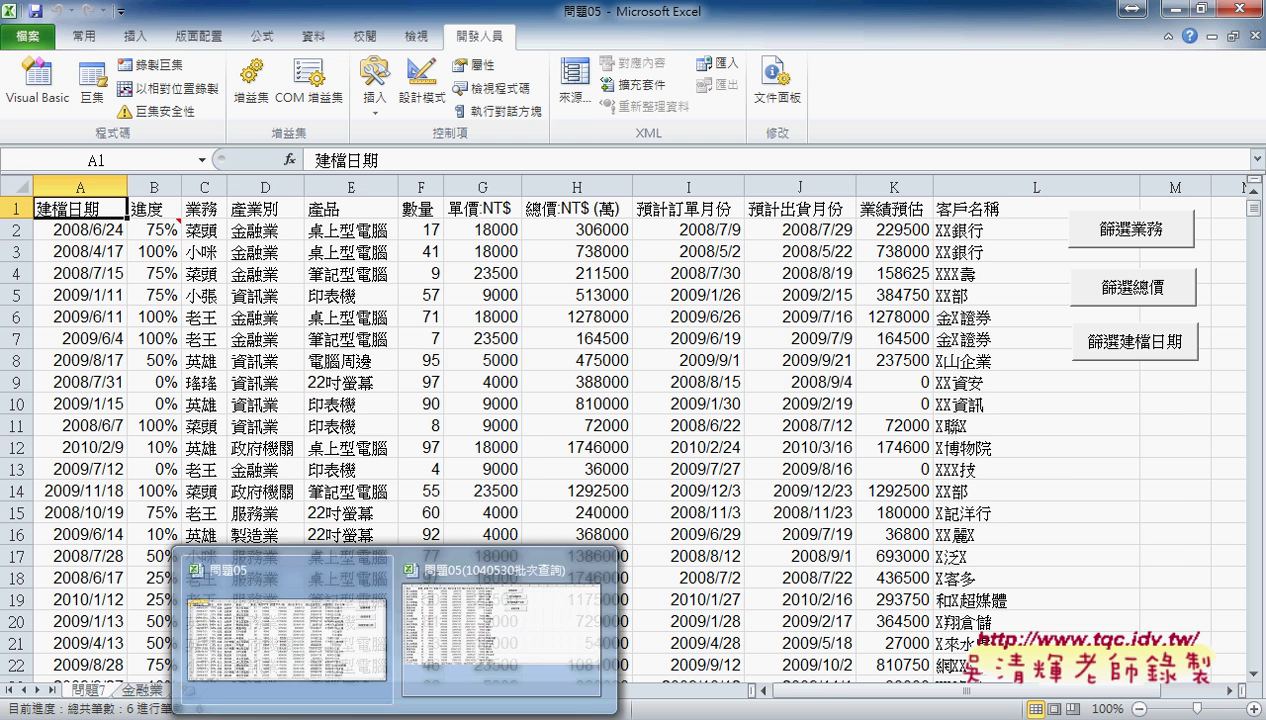
pyautogui.click(427, 688)
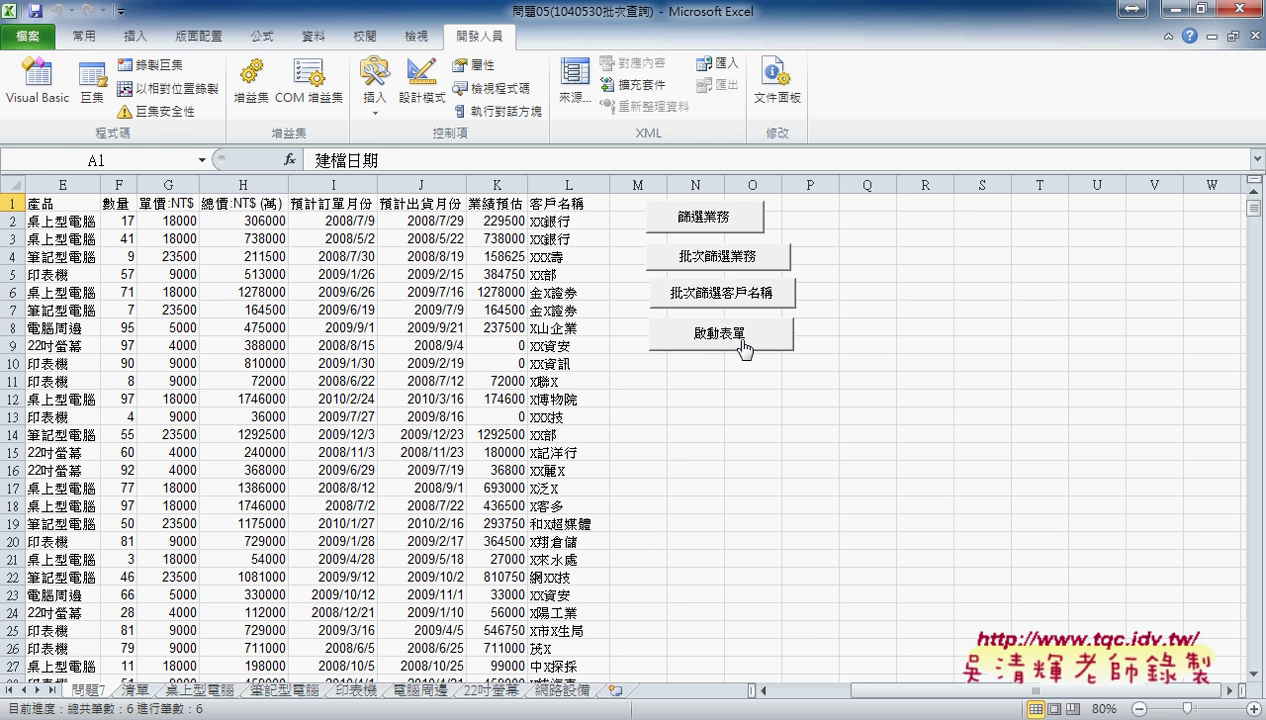
# Review the 業務, 產業別 and 產品 lists on 清單, then launch the form from 問題7.
pyautogui.click(140, 690)
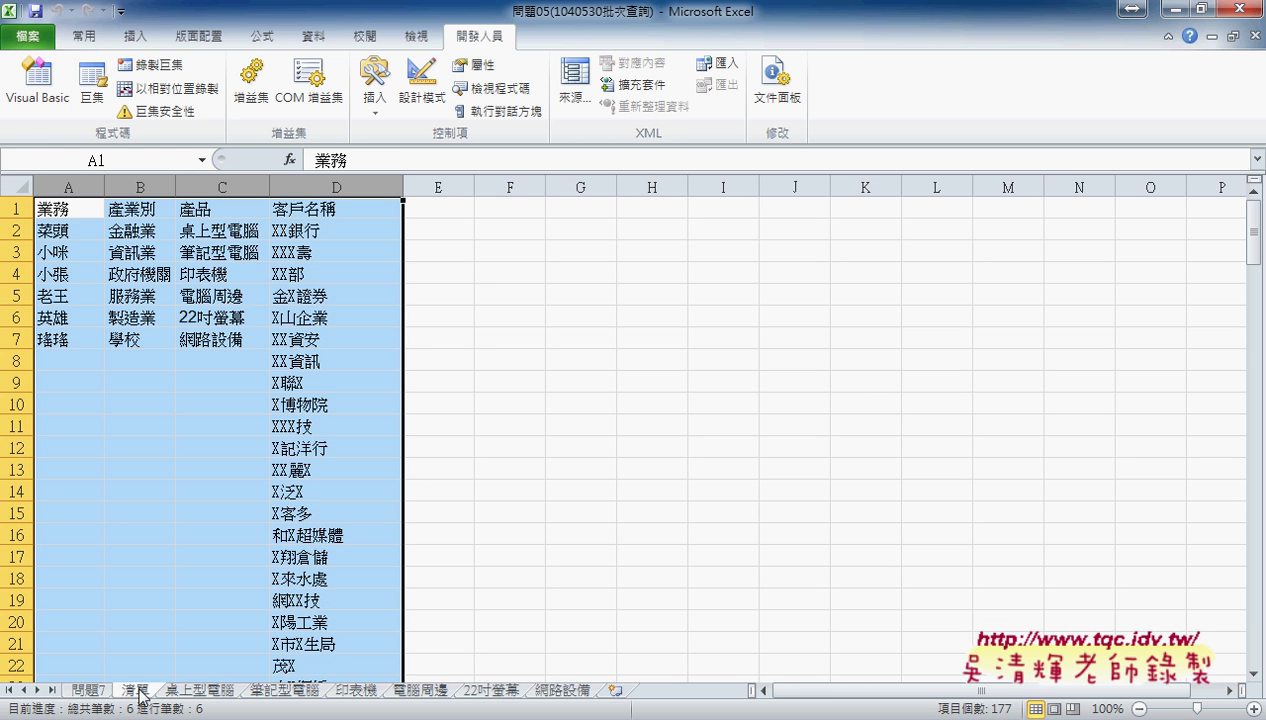
pyautogui.moveTo(55, 209); pyautogui.dragTo(55, 339)
pyautogui.moveTo(130, 209); pyautogui.dragTo(132, 338)
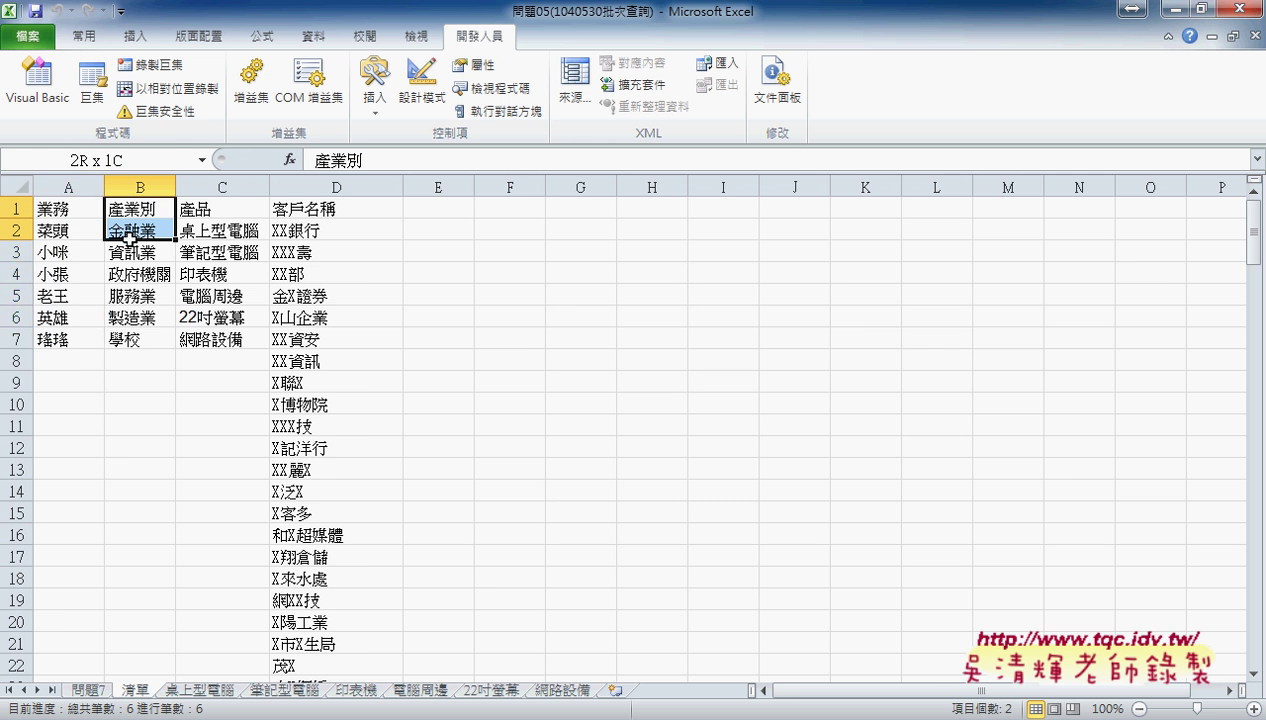
pyautogui.moveTo(210, 210); pyautogui.dragTo(217, 226)
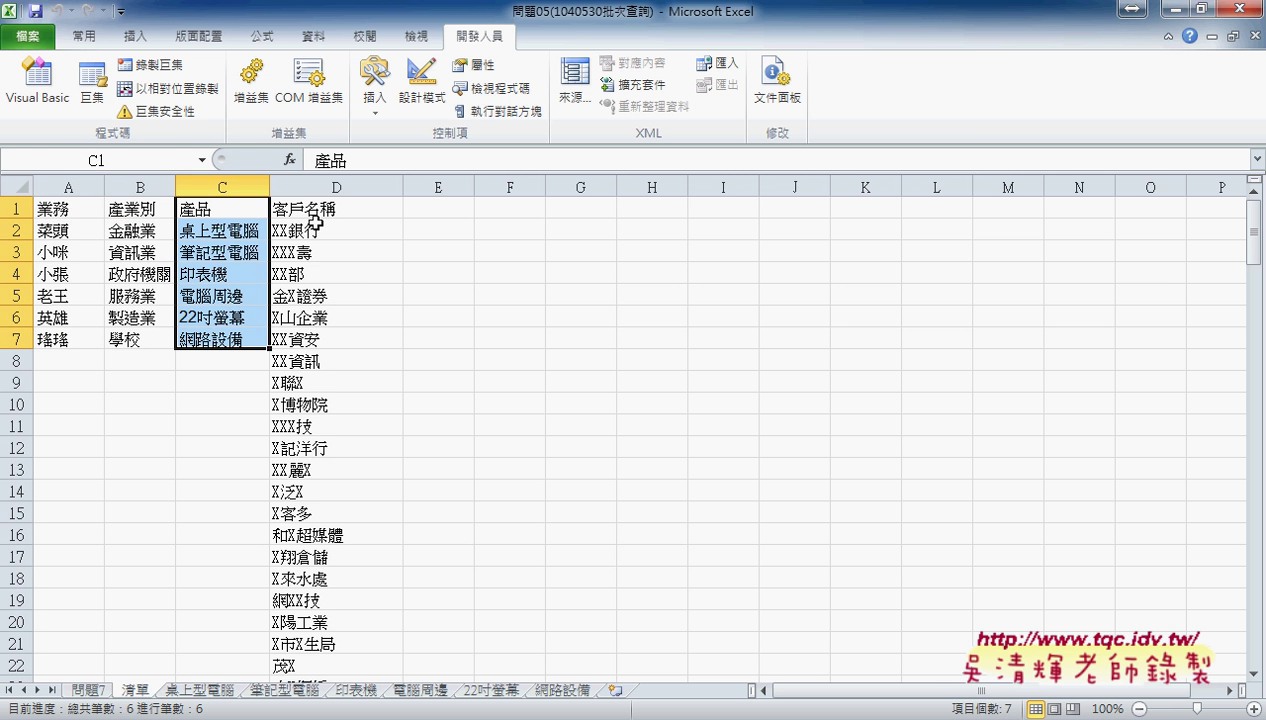
pyautogui.click(89, 690)
pyautogui.click(749, 355)
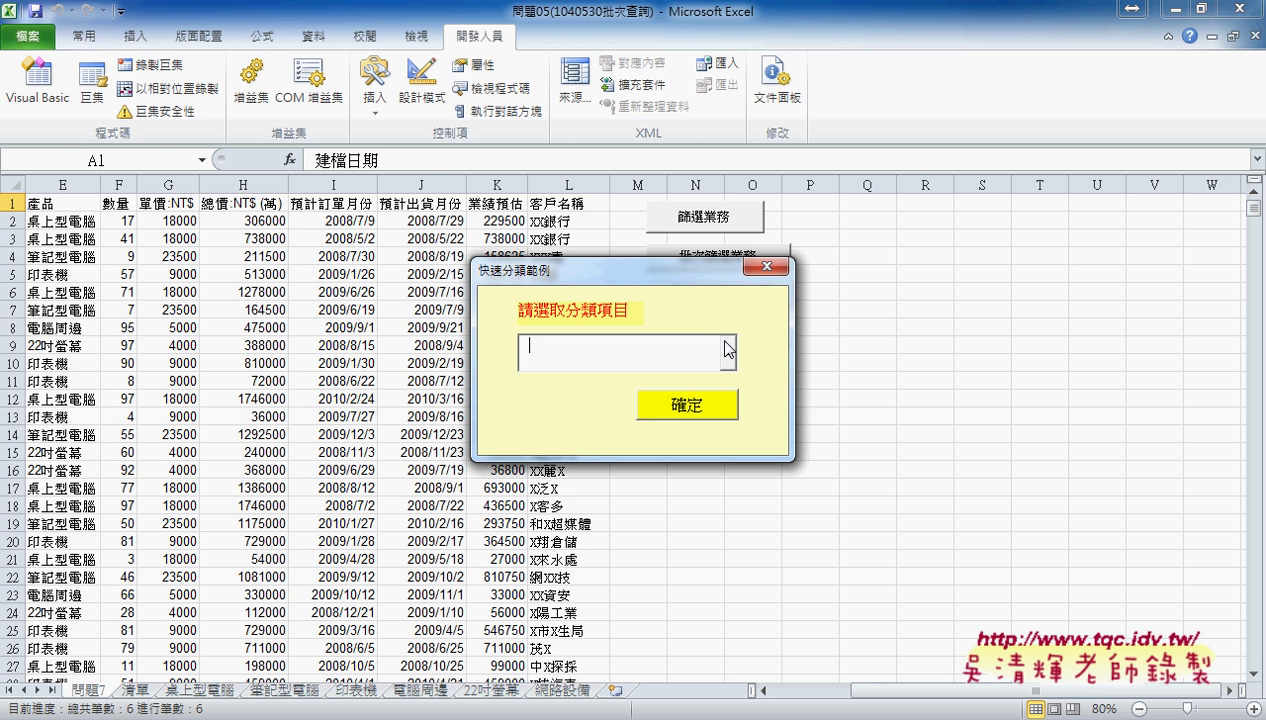
# Split the data by 業務 into per-salesperson sheets, then choose 產業別 as the category.
pyautogui.click(727, 352)
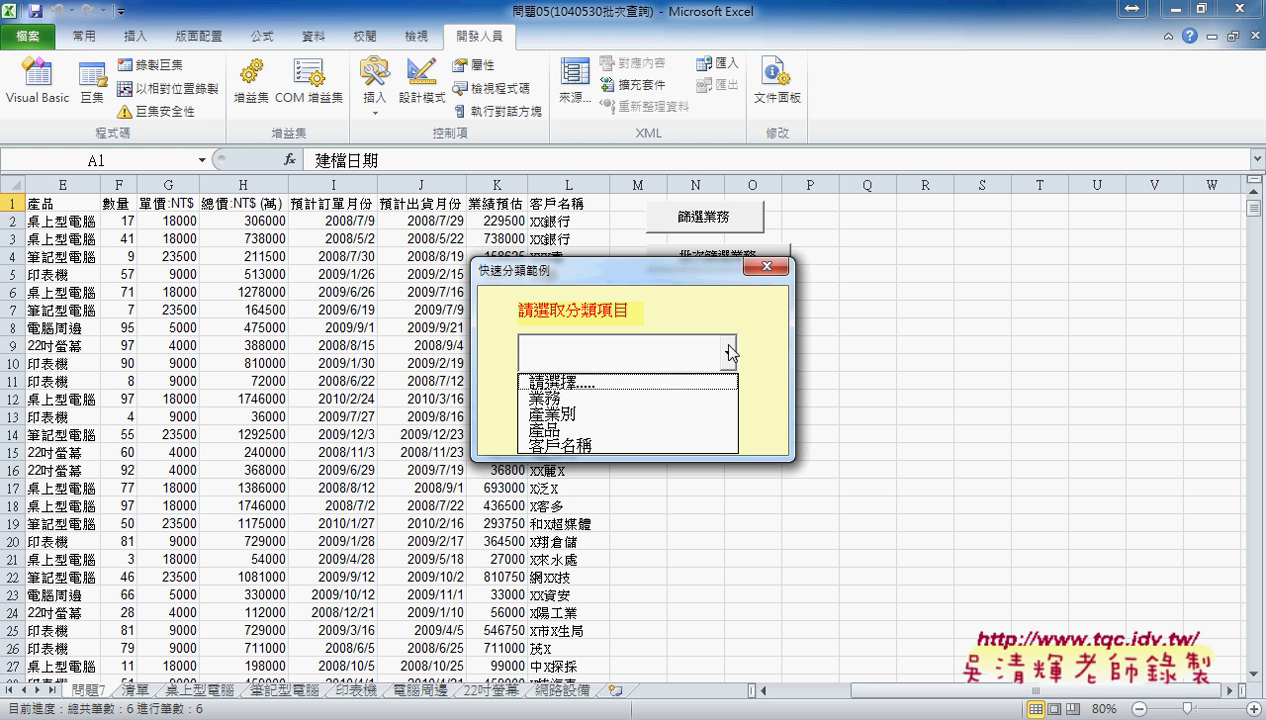
pyautogui.click(643, 399)
pyautogui.click(683, 407)
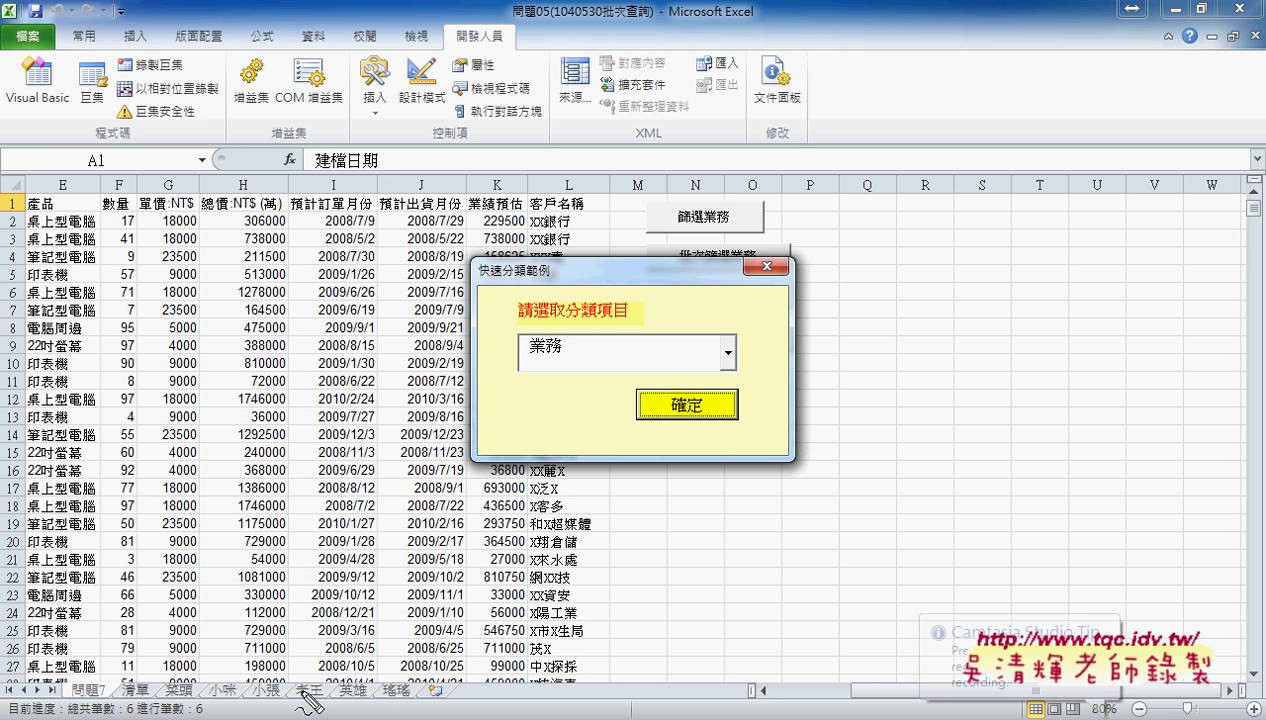
pyautogui.moveTo(432, 708); pyautogui.dragTo(437, 705)
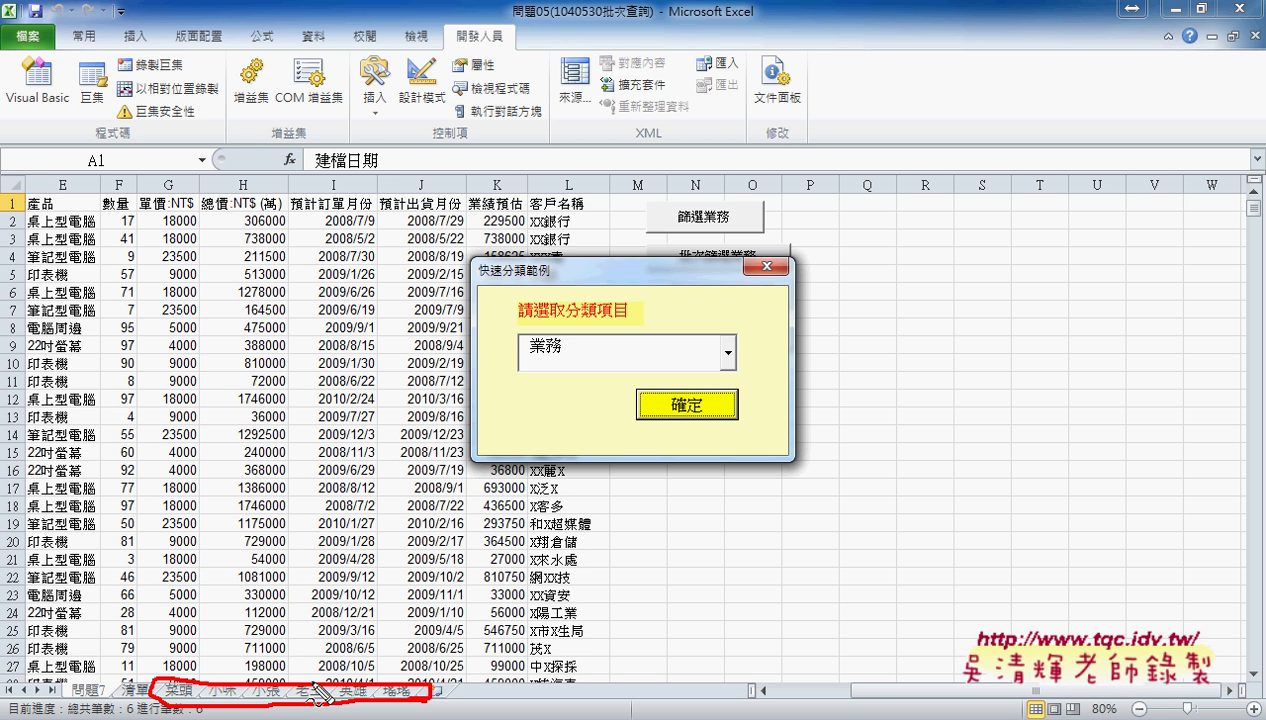
pyautogui.press('Escape')
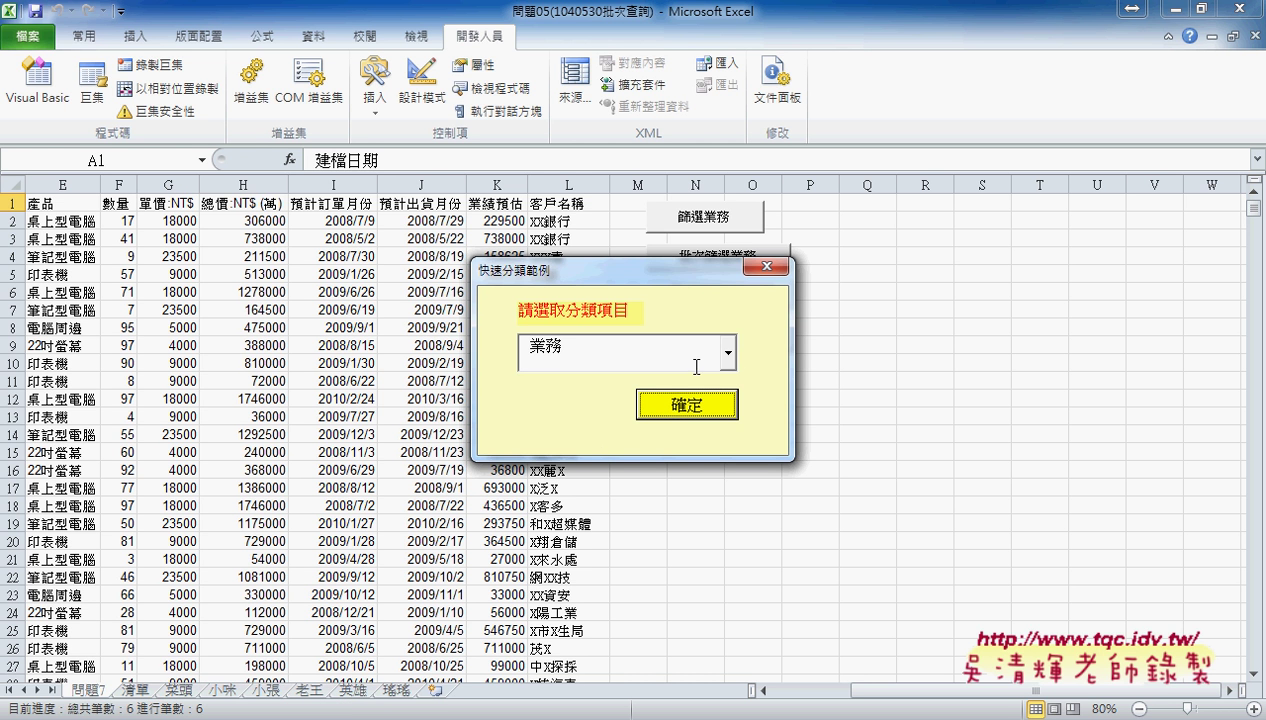
pyautogui.click(729, 354)
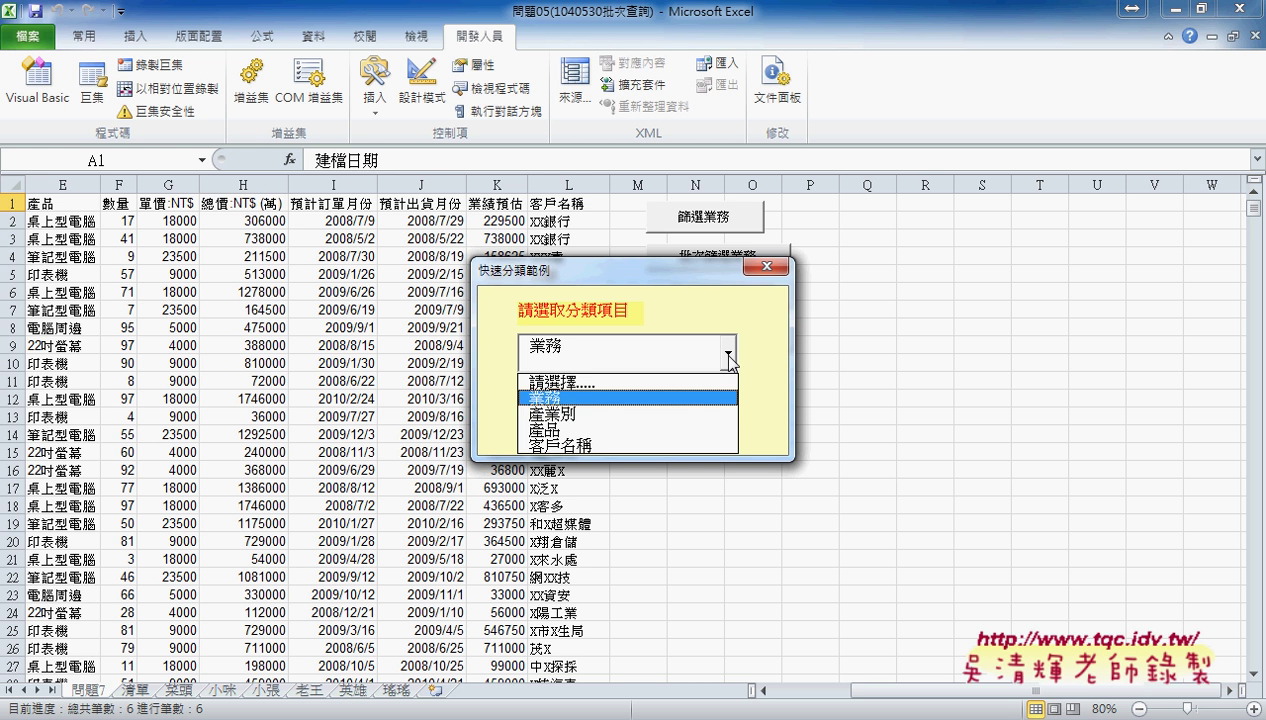
pyautogui.click(678, 413)
# Split the data by 產業別 into per-industry sheets, then by 產品 into per-product sheets.
pyautogui.moveTo(683, 280); pyautogui.dragTo(871, 252)
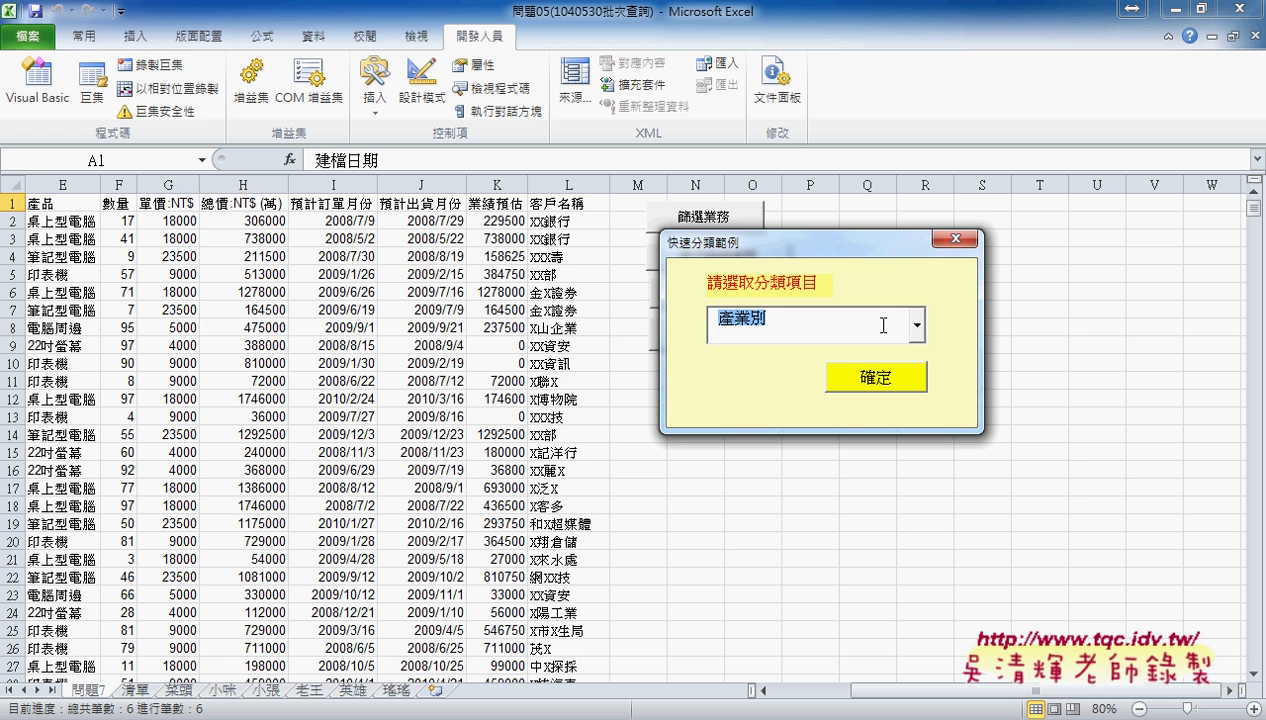
pyautogui.click(868, 379)
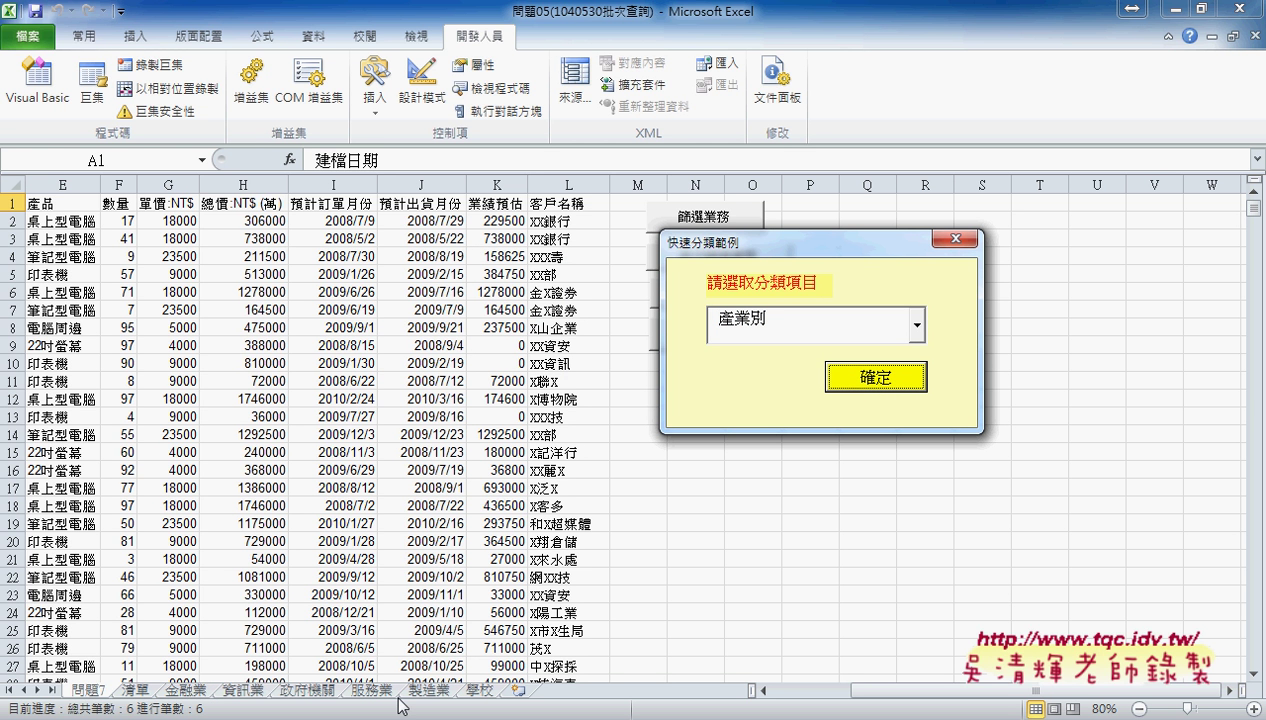
pyautogui.click(916, 325)
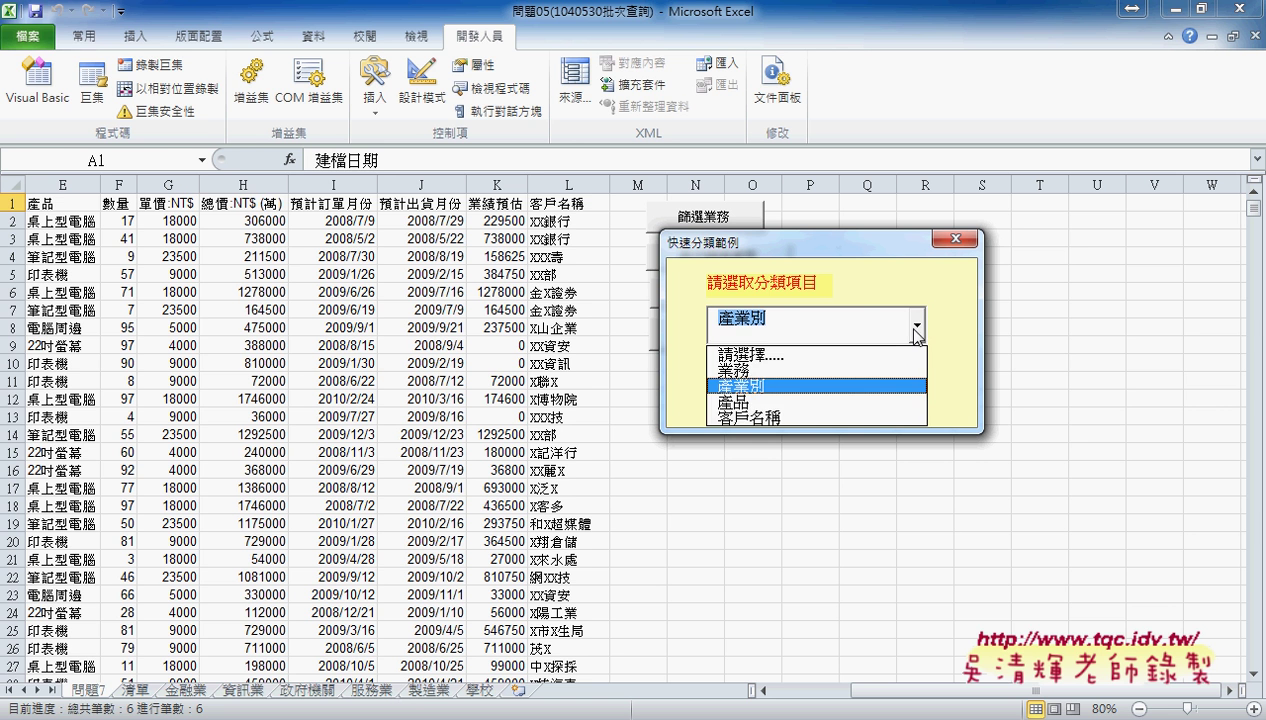
pyautogui.click(885, 404)
pyautogui.click(895, 398)
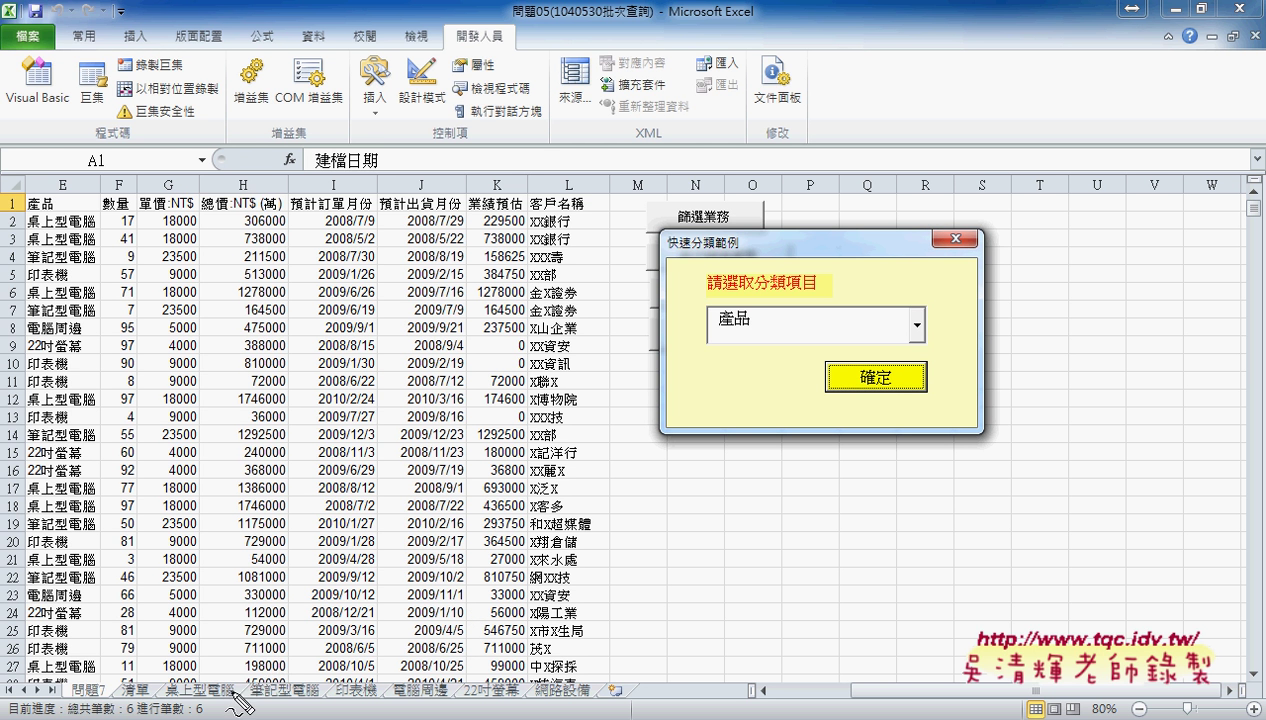
# Review the product sheets such as 桌上型電腦 and 印表機, then close the form.
pyautogui.moveTo(248, 690); pyautogui.dragTo(246, 670)
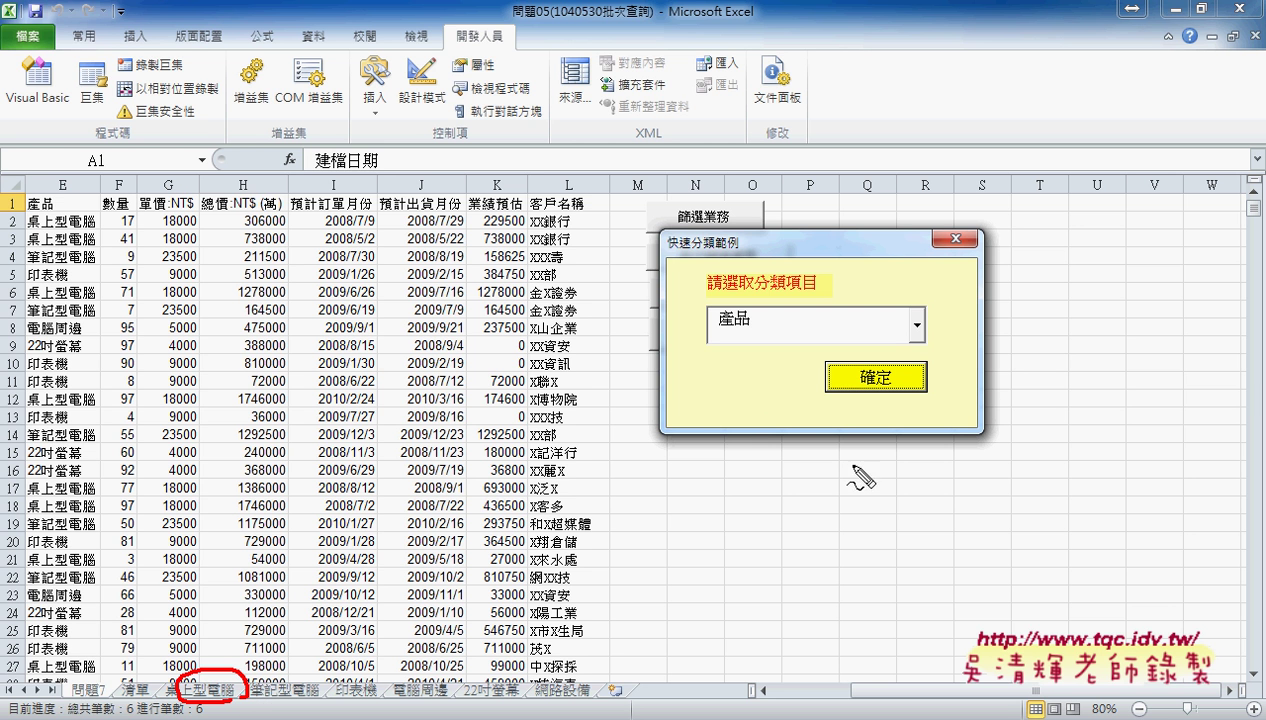
pyautogui.moveTo(708, 444); pyautogui.dragTo(712, 456)
pyautogui.moveTo(940, 404); pyautogui.dragTo(948, 452)
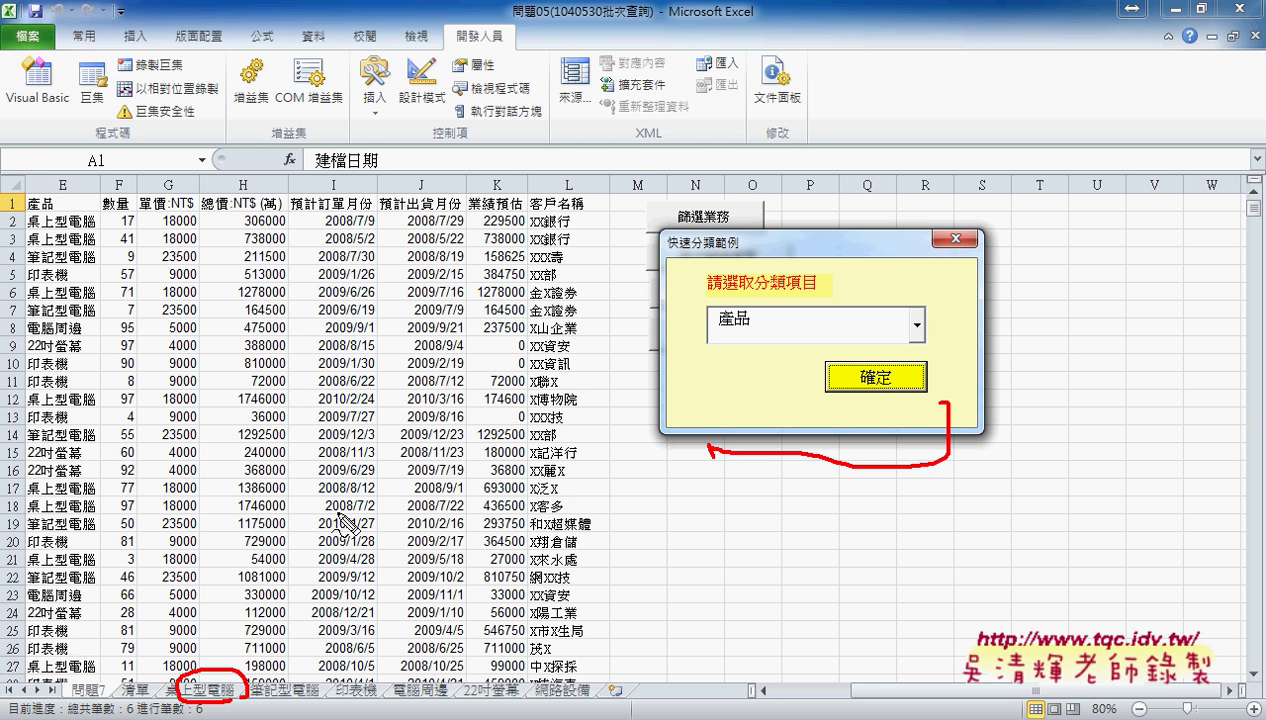
pyautogui.press('Escape')
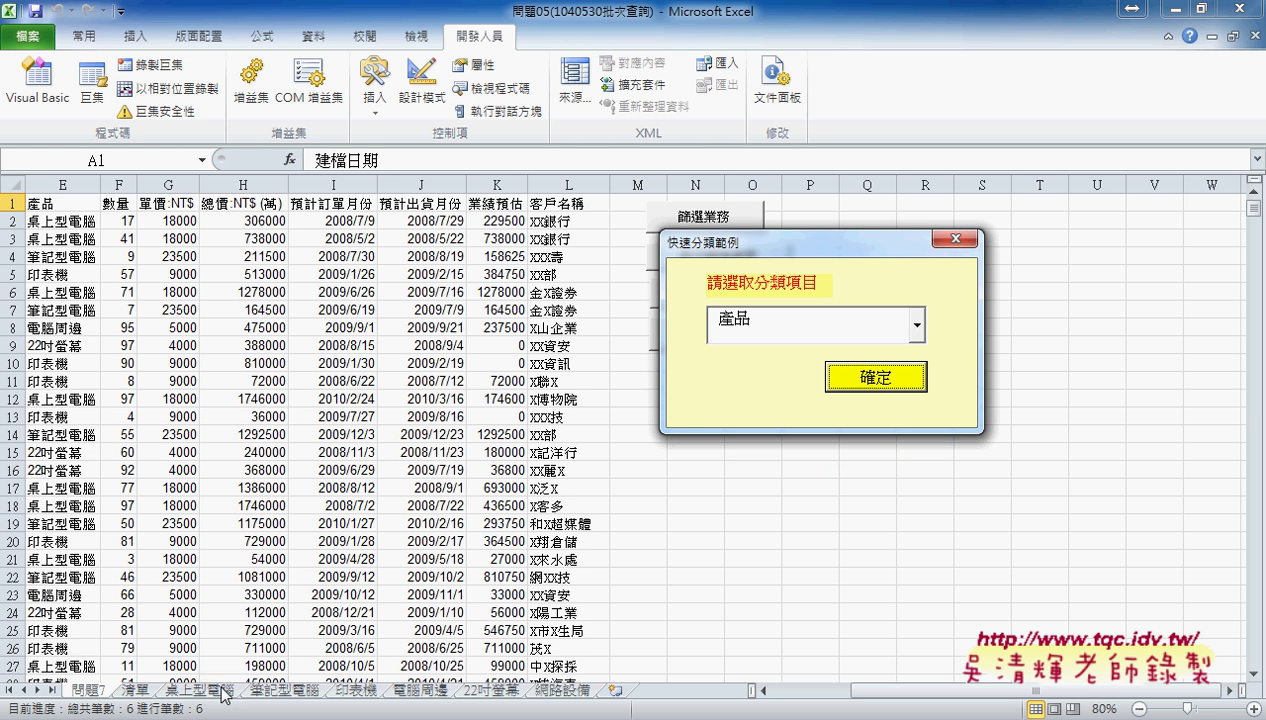
pyautogui.click(955, 238)
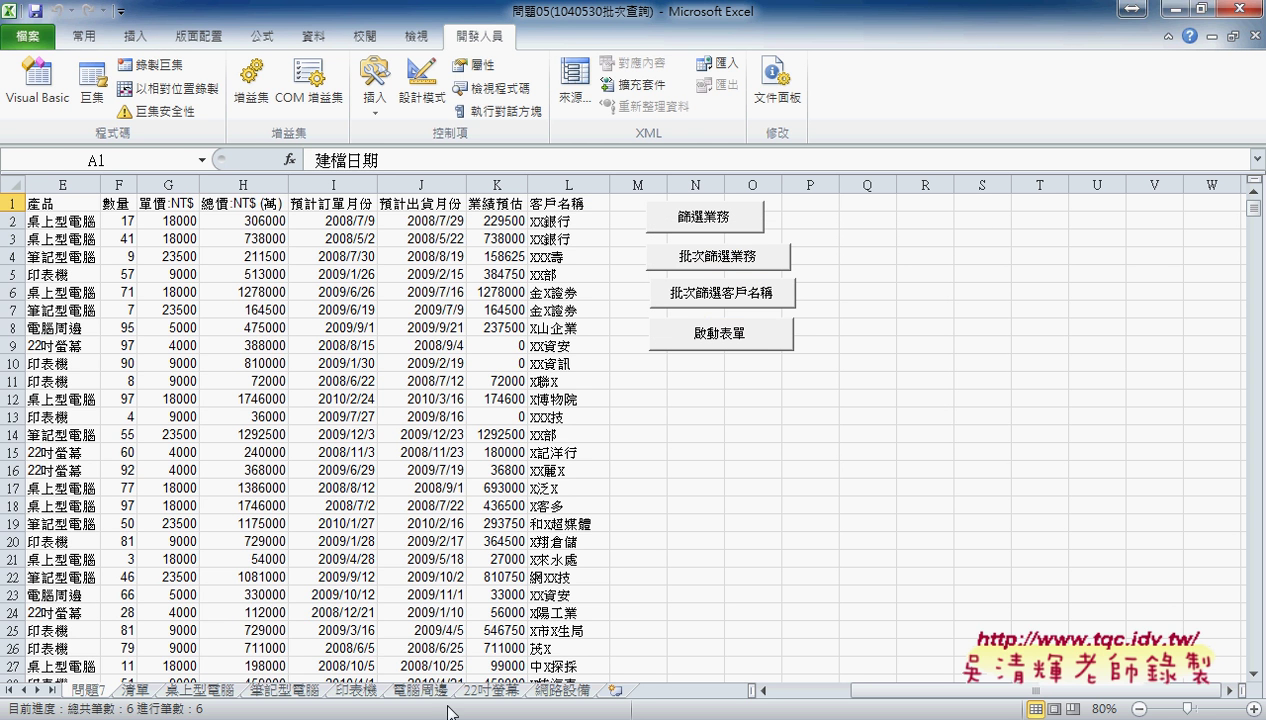
pyautogui.moveTo(390, 719)
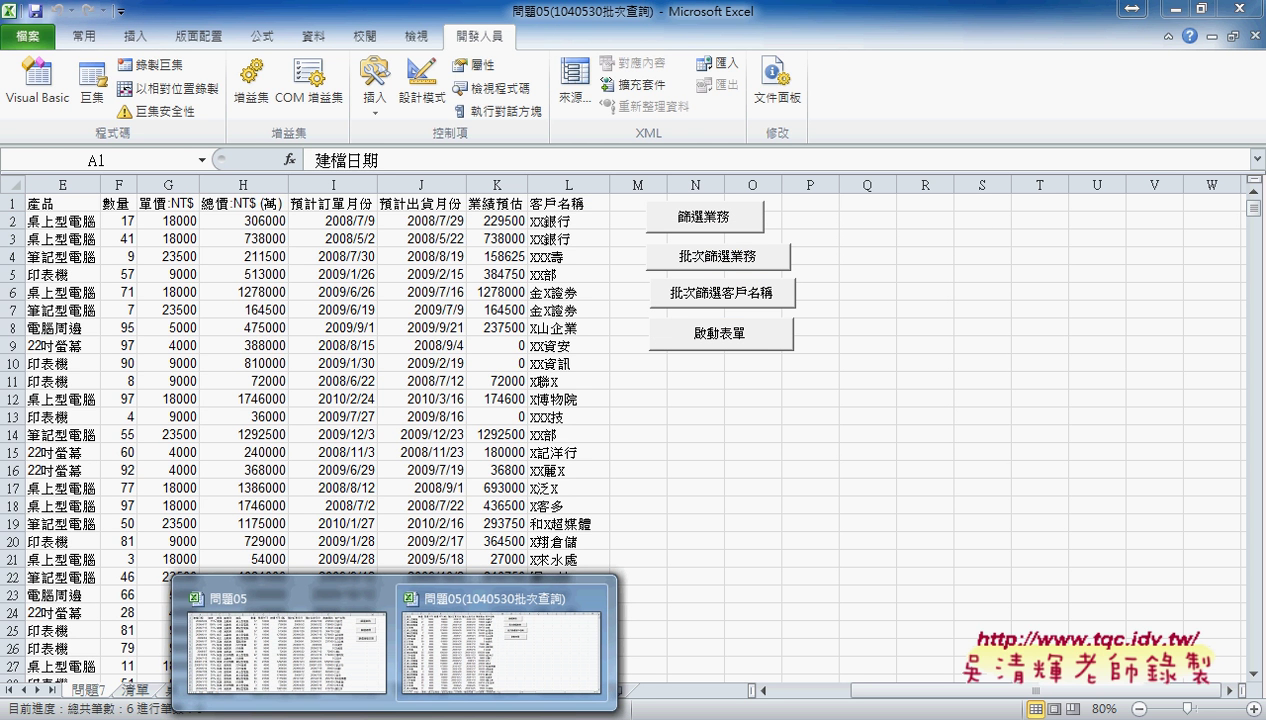